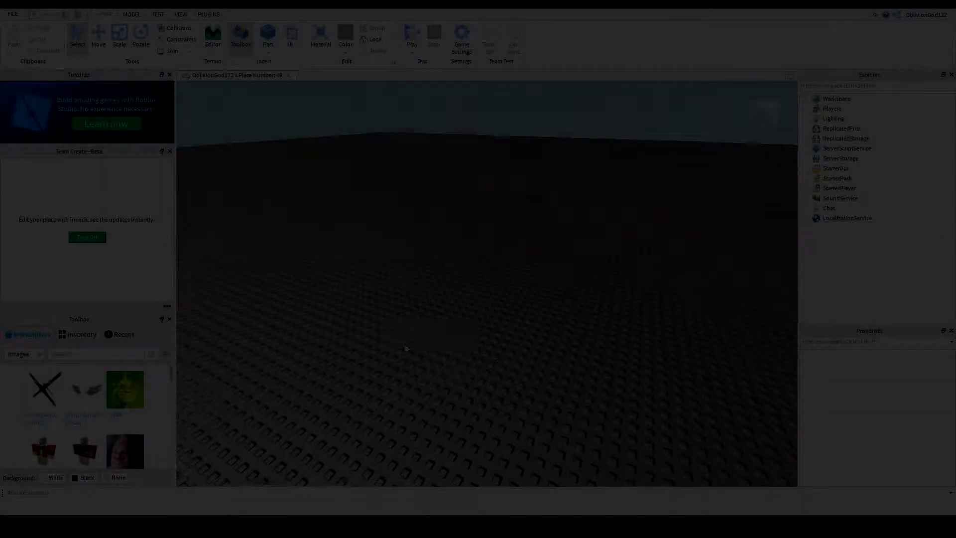
- Close Team Create so the Toolbox has more room
right_drag(405, 344, 405, 344)
click(169, 151)
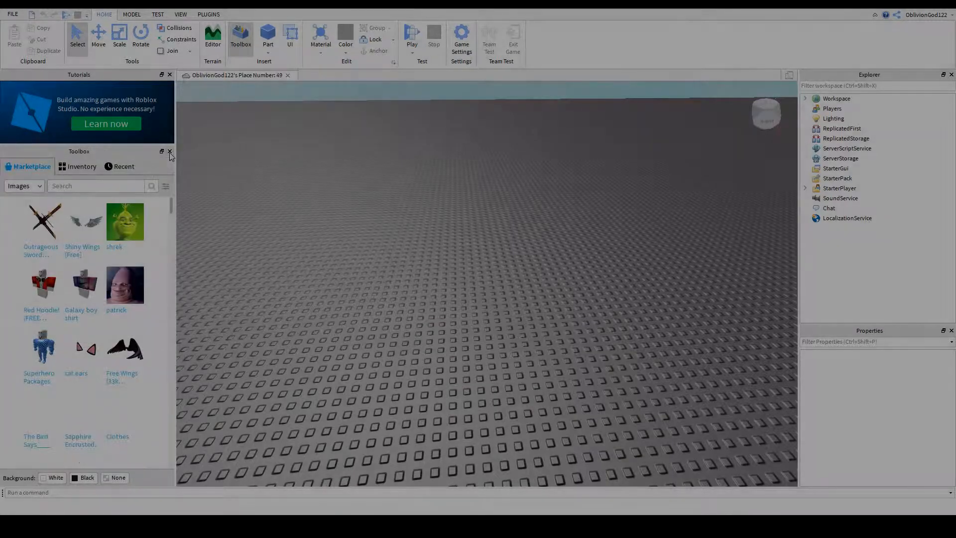
right_drag(518, 210, 518, 210)
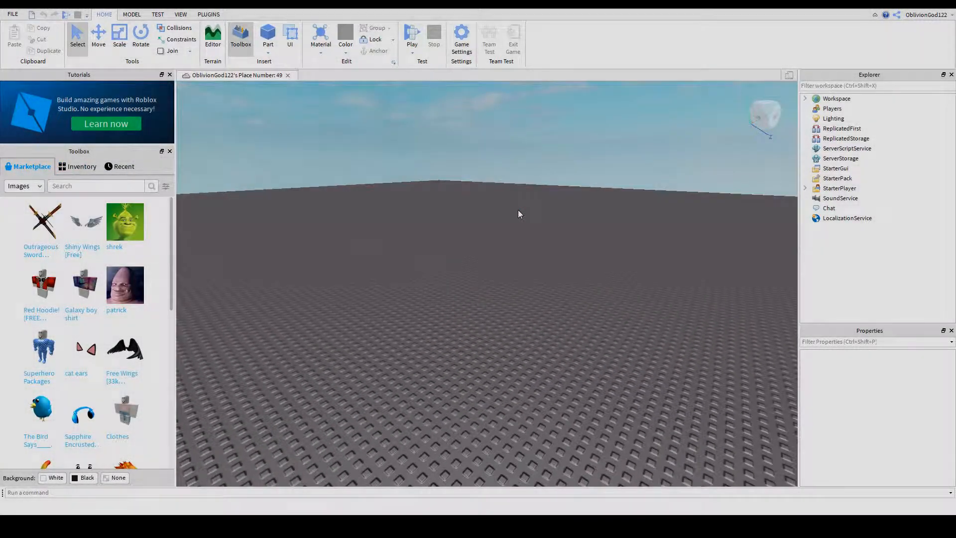
- Insert the 2019 RCW Tron Creation Tool model from My Models in the inventory into the workspace
click(78, 166)
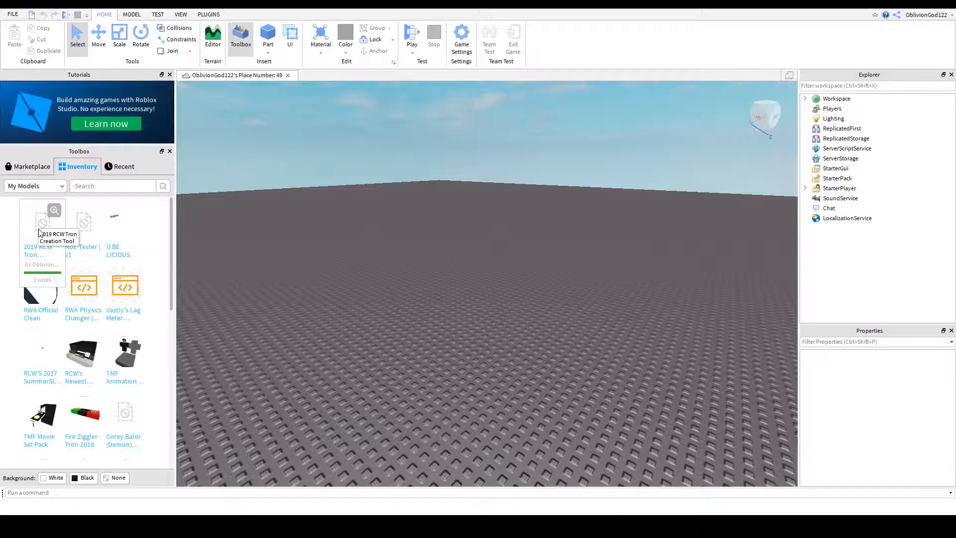
click(39, 231)
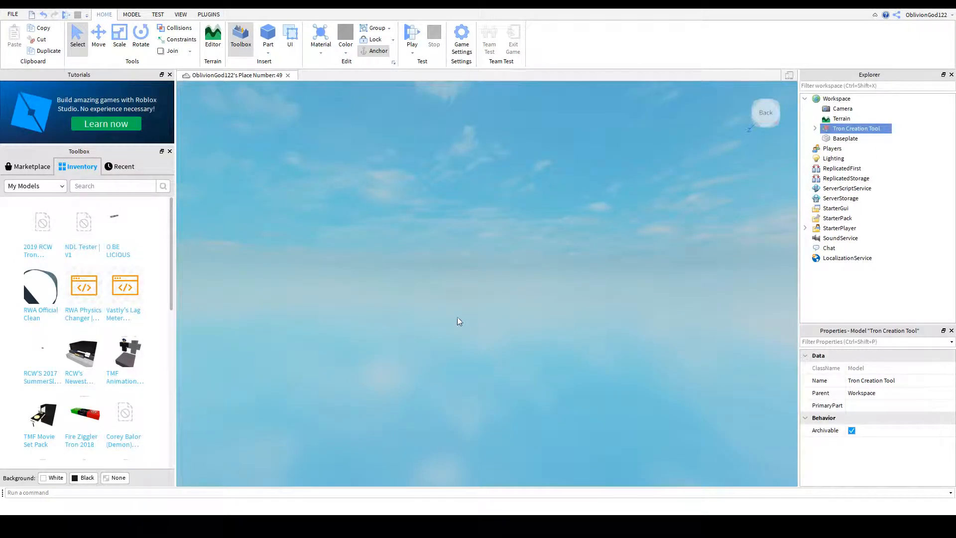
scroll(457, 317, down, 2)
right_drag(457, 316, 458, 318)
scroll(458, 318, down, 5)
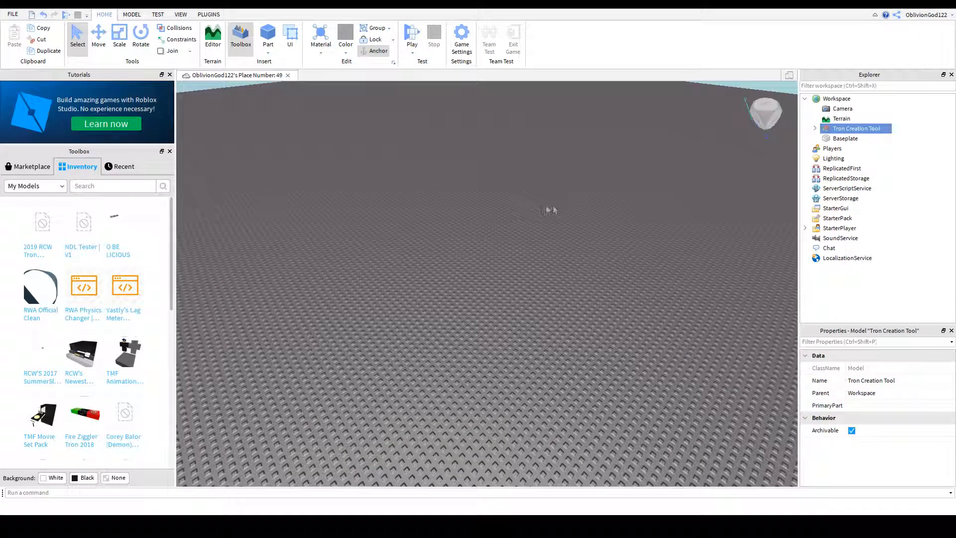
- Read the colour option lists in the Tron Creation Tool's READ ME FOR COLORs script, and return to the 3D place view
click(814, 129)
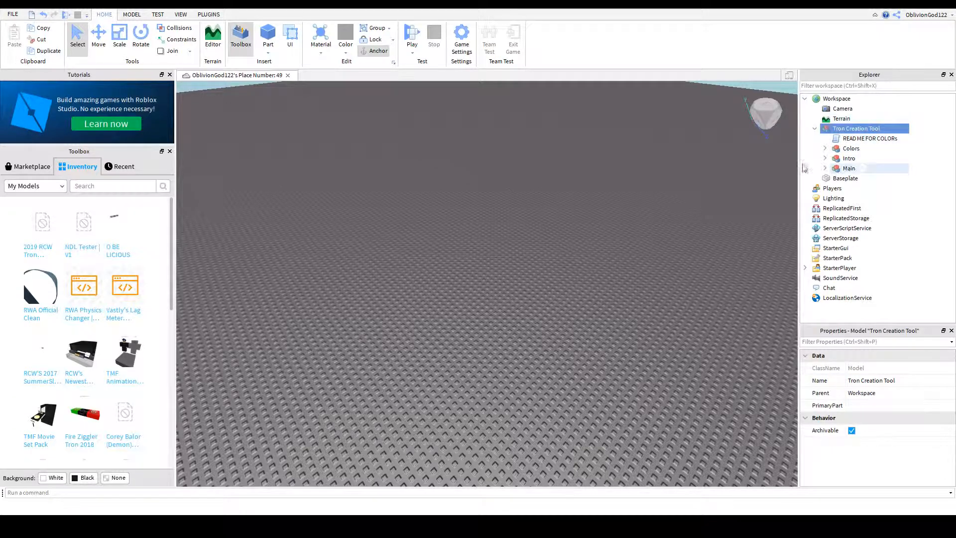
double_click(856, 139)
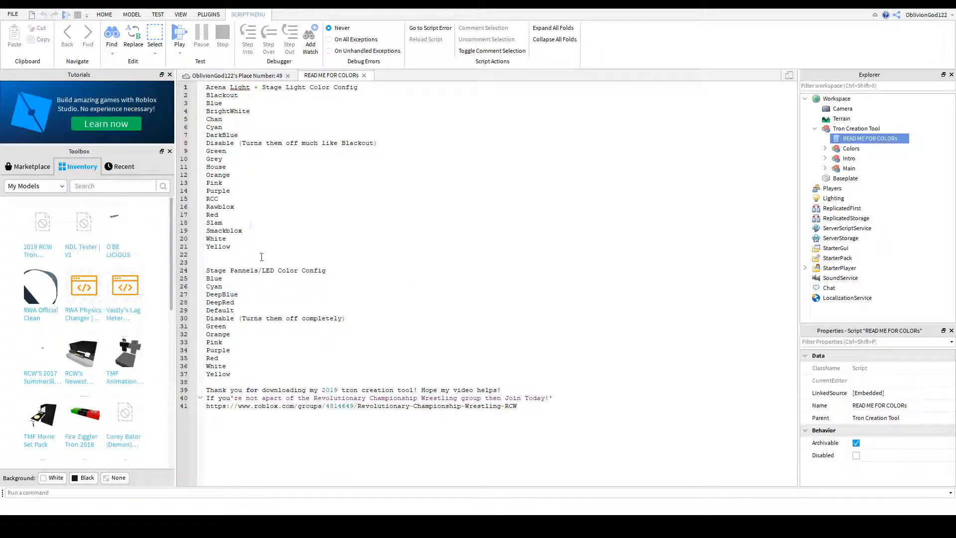
click(252, 76)
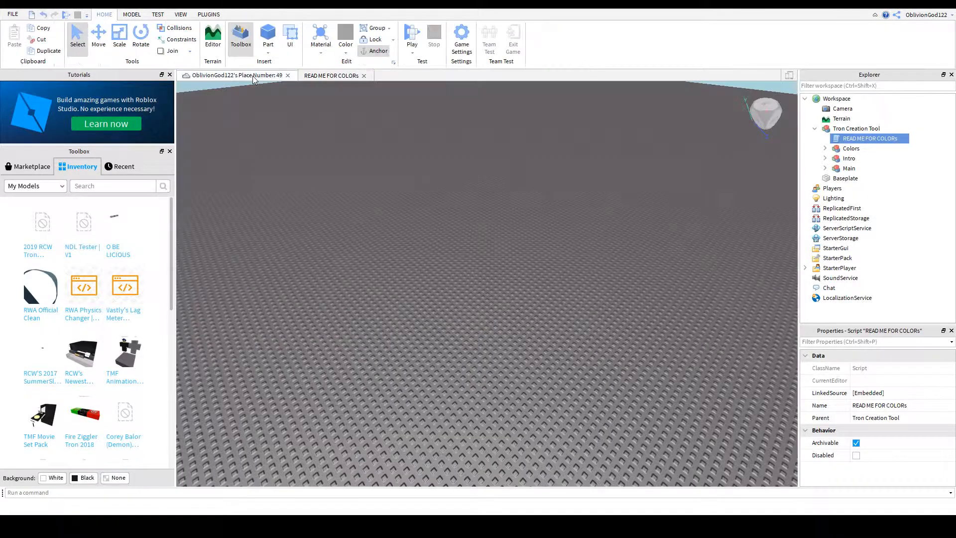
- Examine the LED and Spotlight colour values inside the Tron Creation Tool's Colors group
click(825, 148)
click(858, 159)
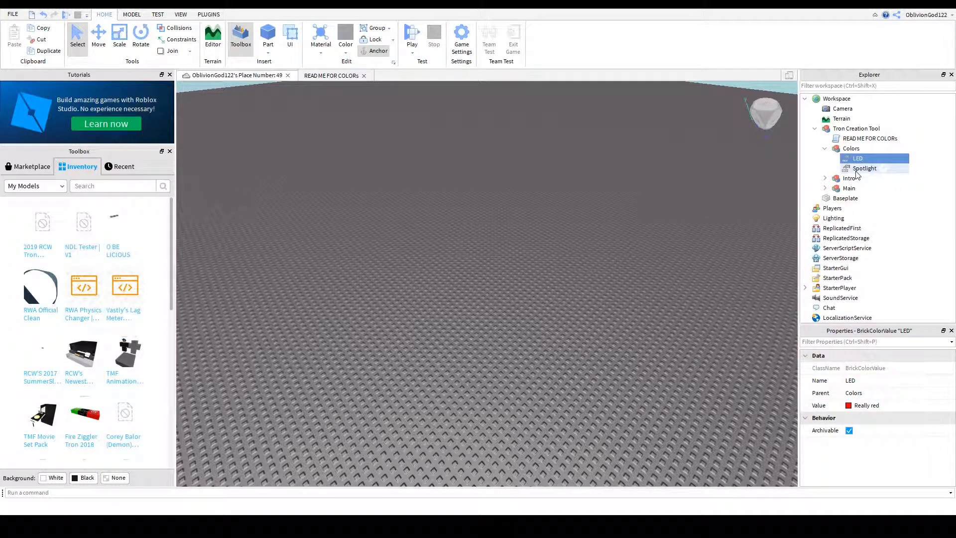
drag(937, 166, 891, 158)
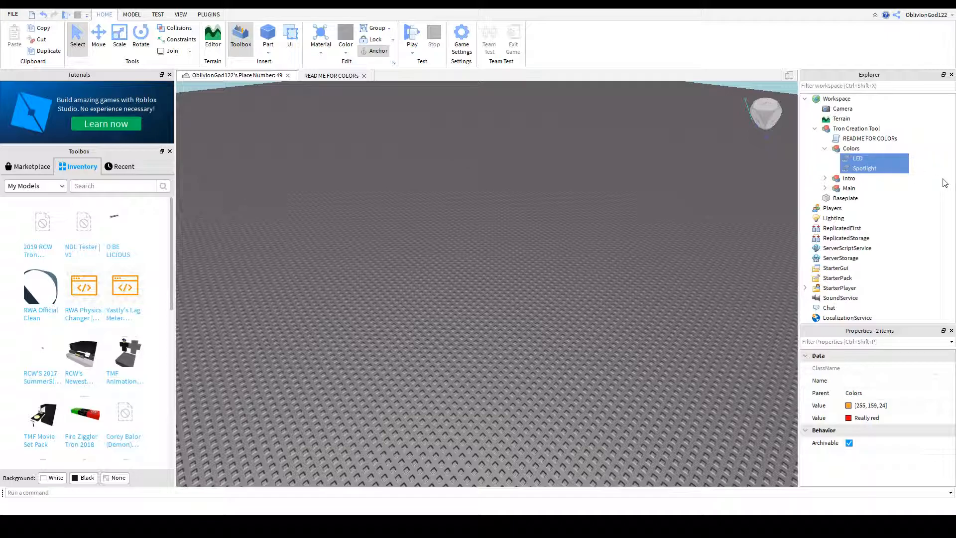
click(942, 178)
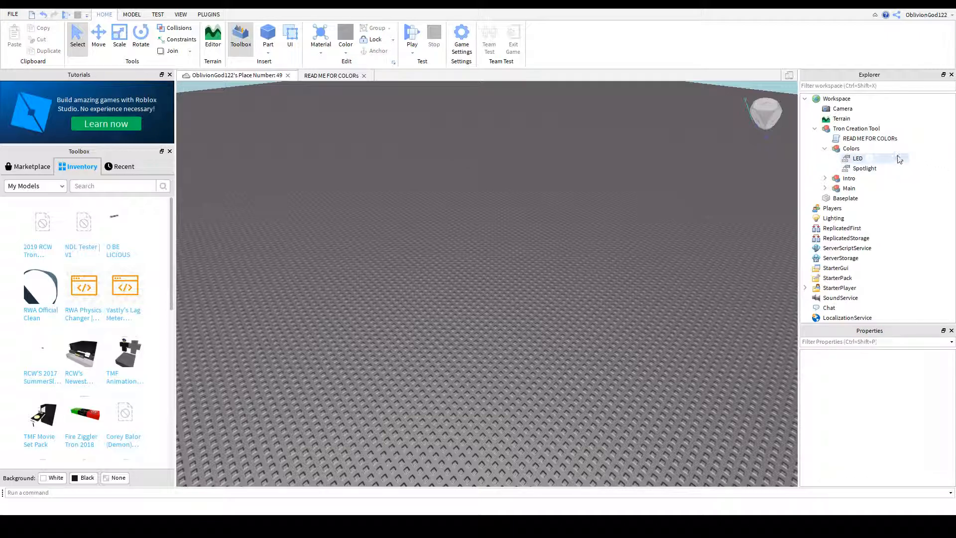
click(898, 159)
click(902, 169)
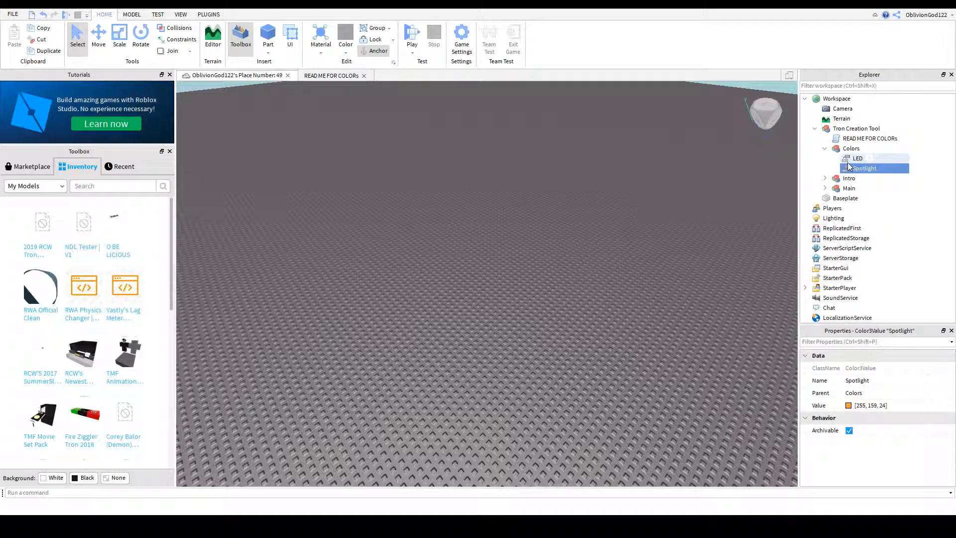
click(825, 178)
click(854, 189)
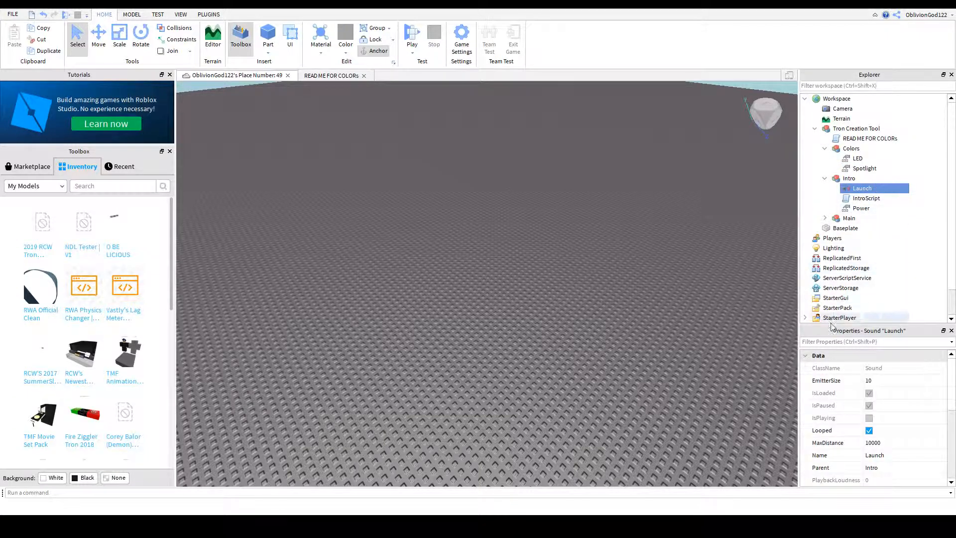
scroll(856, 420, down, 1)
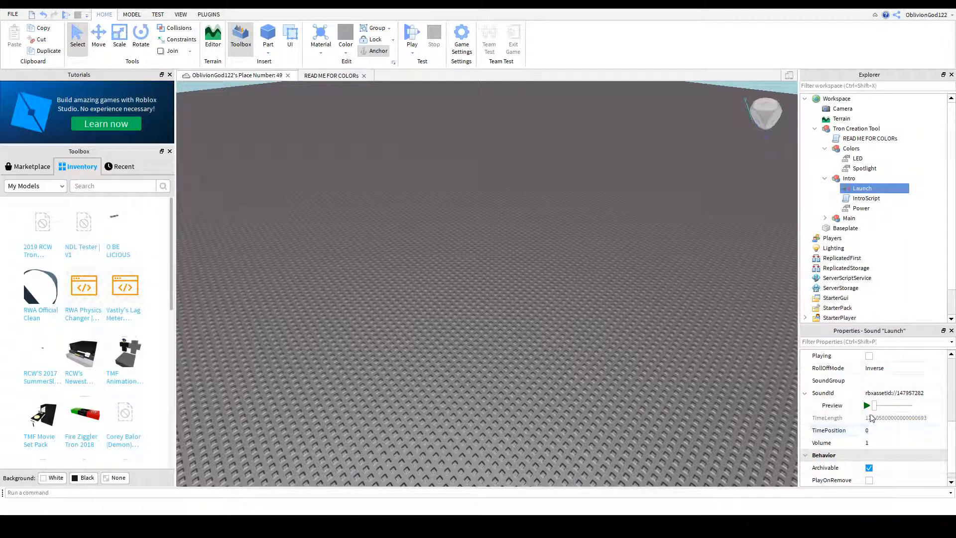
click(868, 406)
click(918, 393)
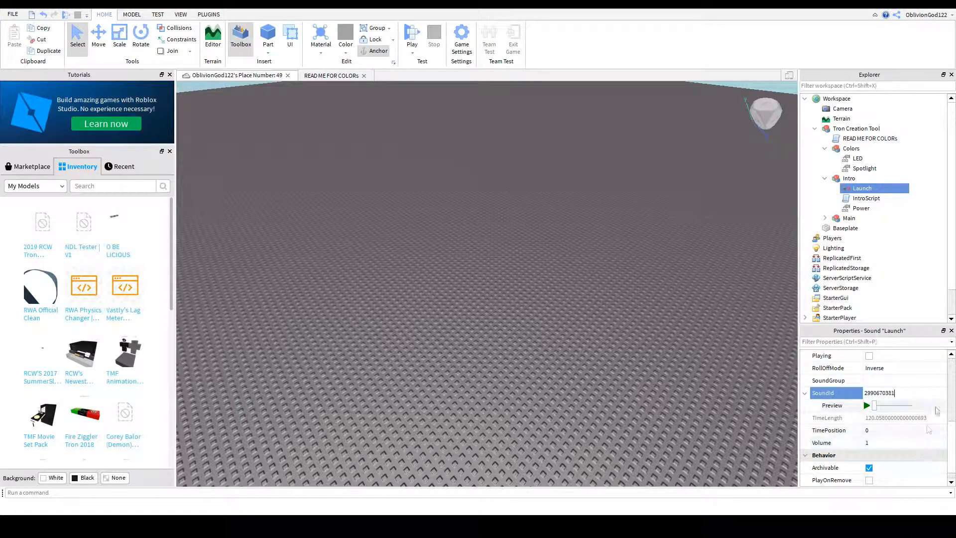
click(954, 310)
click(902, 393)
key(ctrl+v)
key(Return)
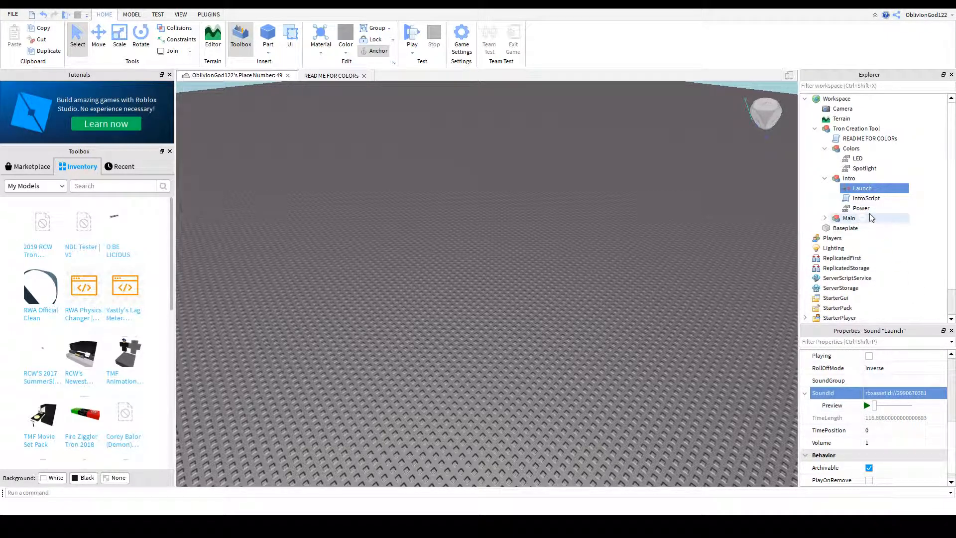
click(824, 219)
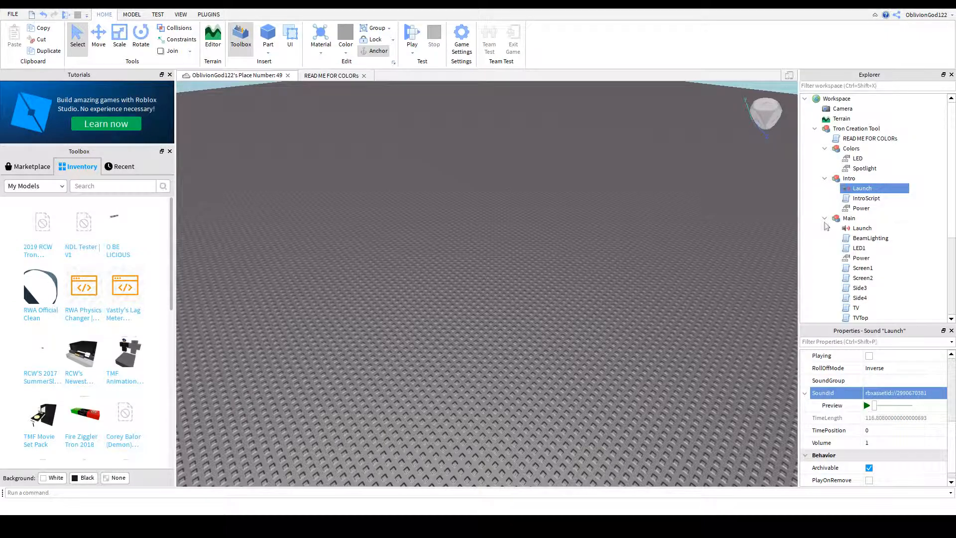
click(858, 228)
click(896, 393)
key(ctrl+v)
key(Return)
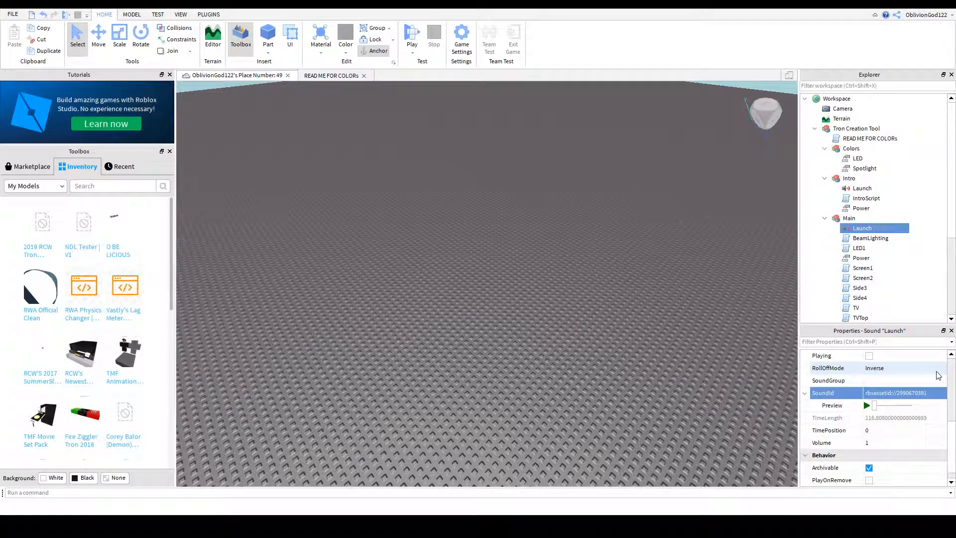
- Compare the SoundId values of the Launch sounds in the Intro and Main groups
click(862, 188)
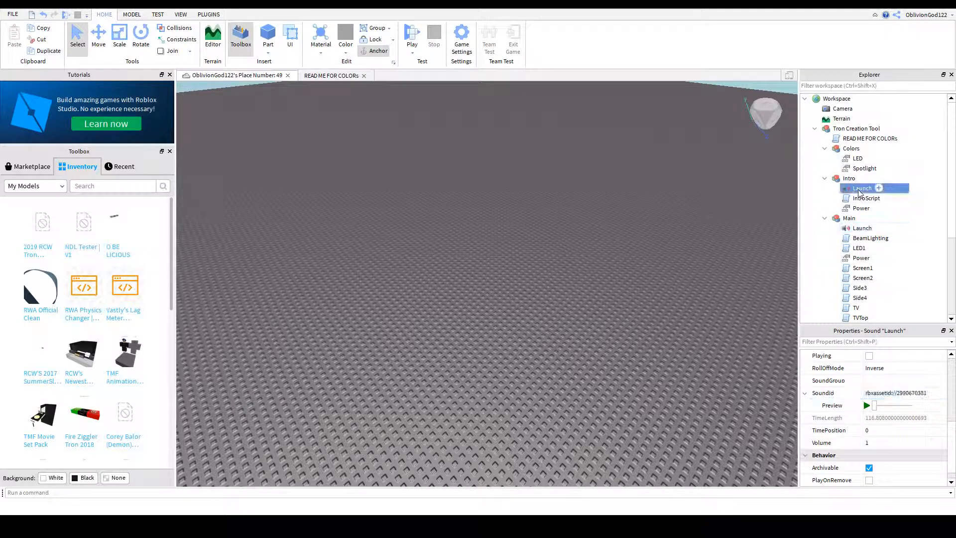
click(870, 228)
click(863, 188)
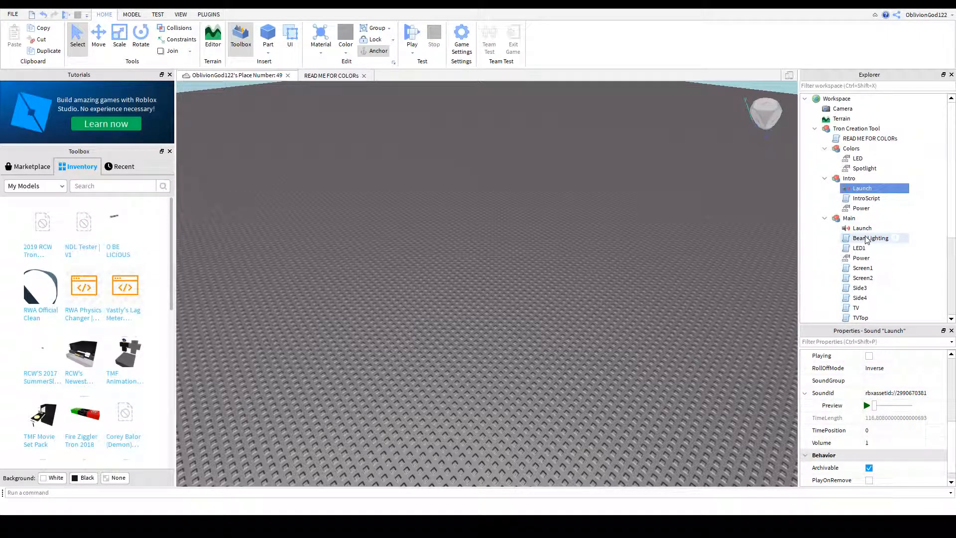
click(862, 228)
click(863, 188)
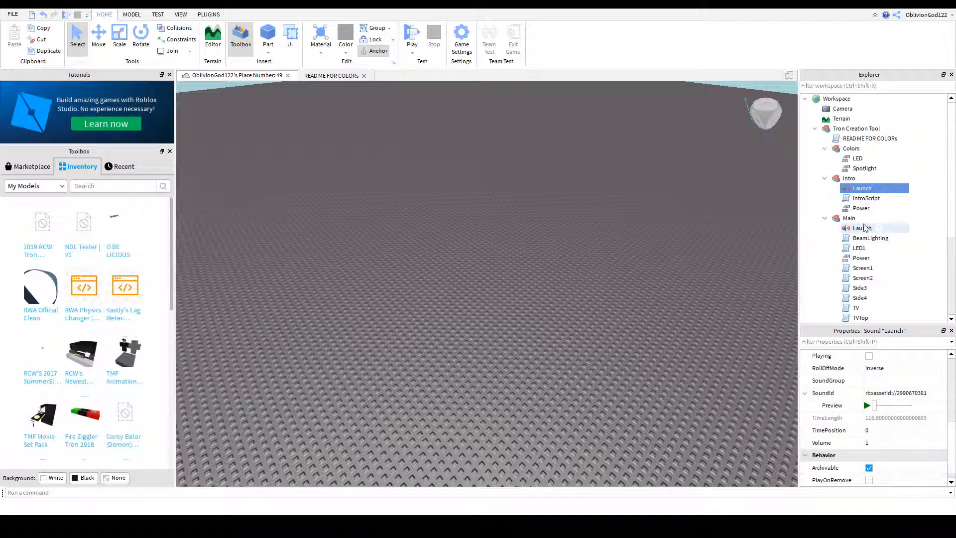
click(865, 228)
click(863, 188)
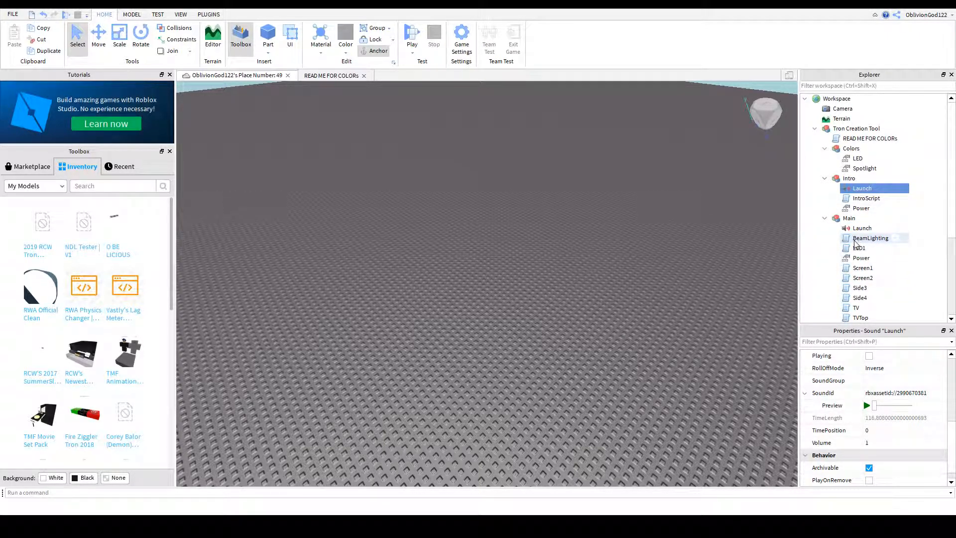
- Open IntroScript from the Intro group and look up the Disable light option in READ ME FOR COLORs
double_click(865, 199)
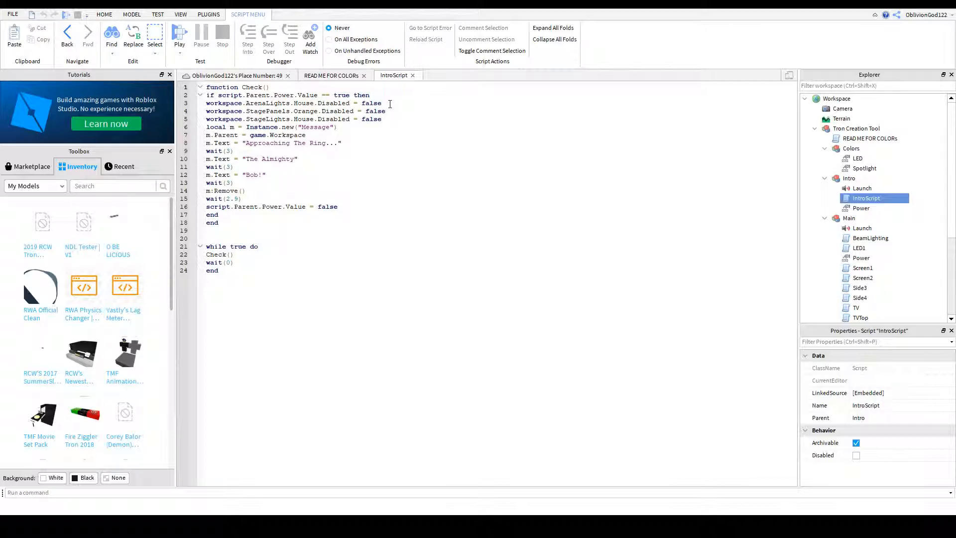
click(247, 94)
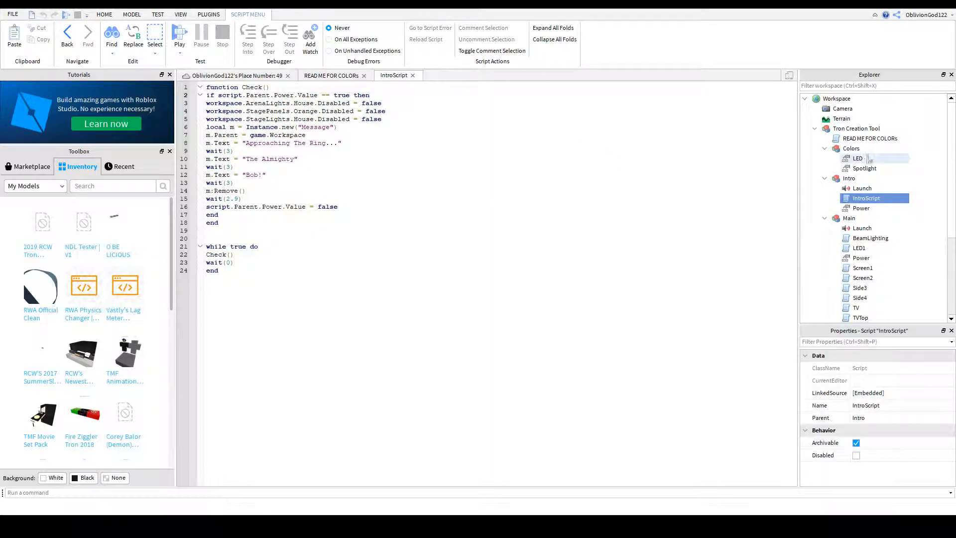
double_click(854, 140)
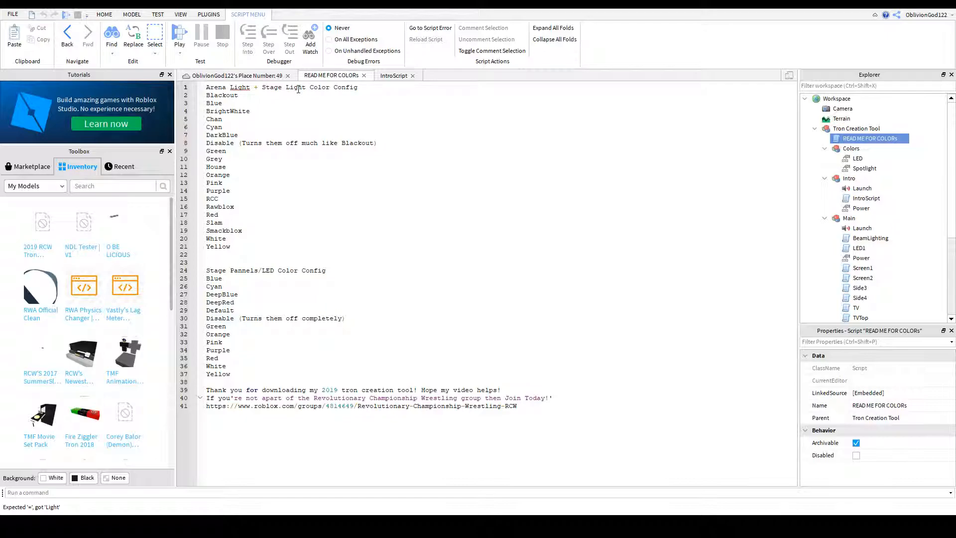
drag(235, 143, 378, 149)
click(245, 88)
drag(236, 143, 212, 145)
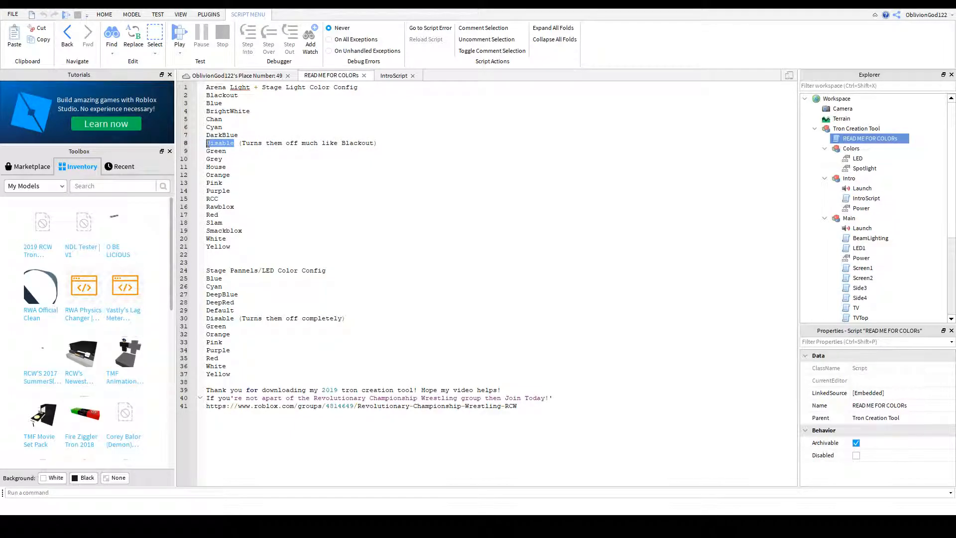
- Review the ArenaLights, StagePanels and StageLights lines at the start of IntroScript's Check function
click(389, 76)
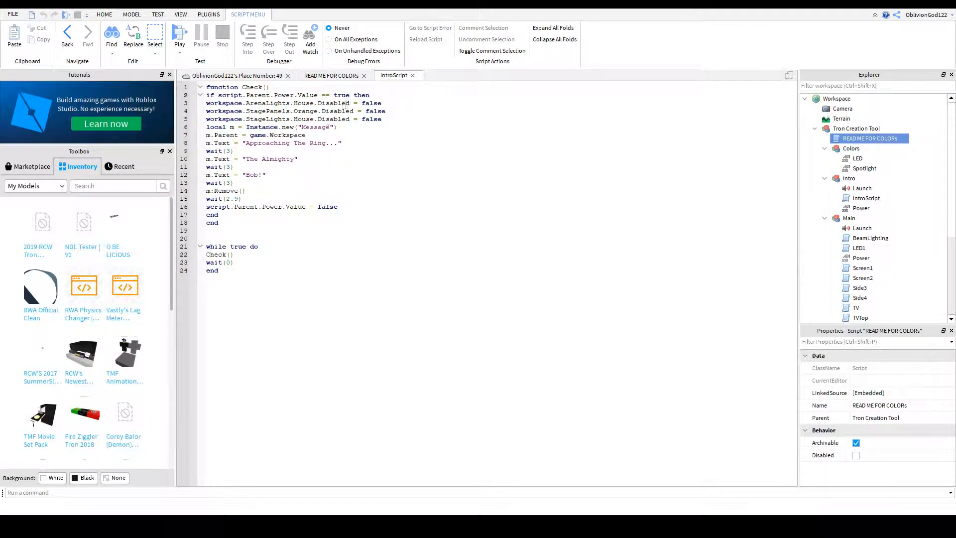
drag(388, 113, 326, 113)
drag(386, 125, 330, 113)
click(378, 119)
drag(407, 116, 206, 103)
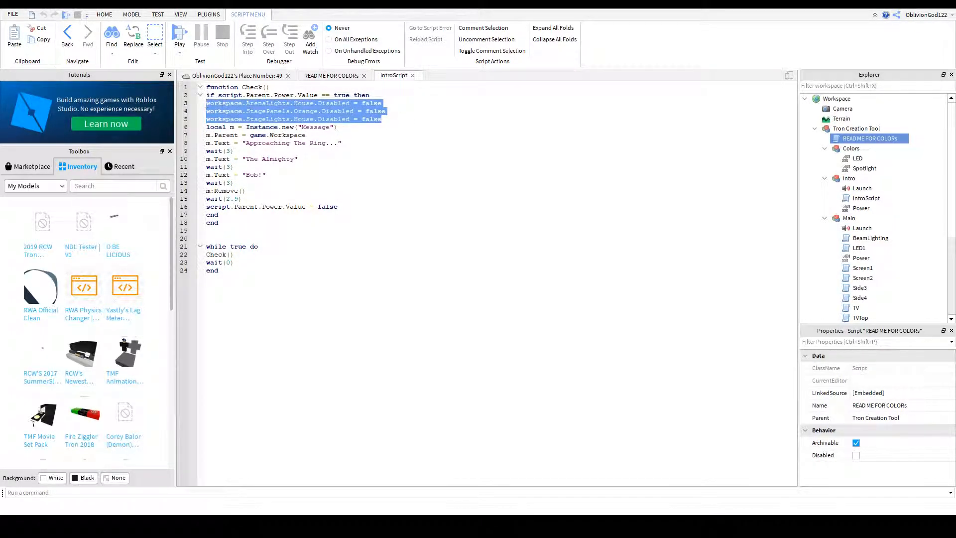
click(407, 121)
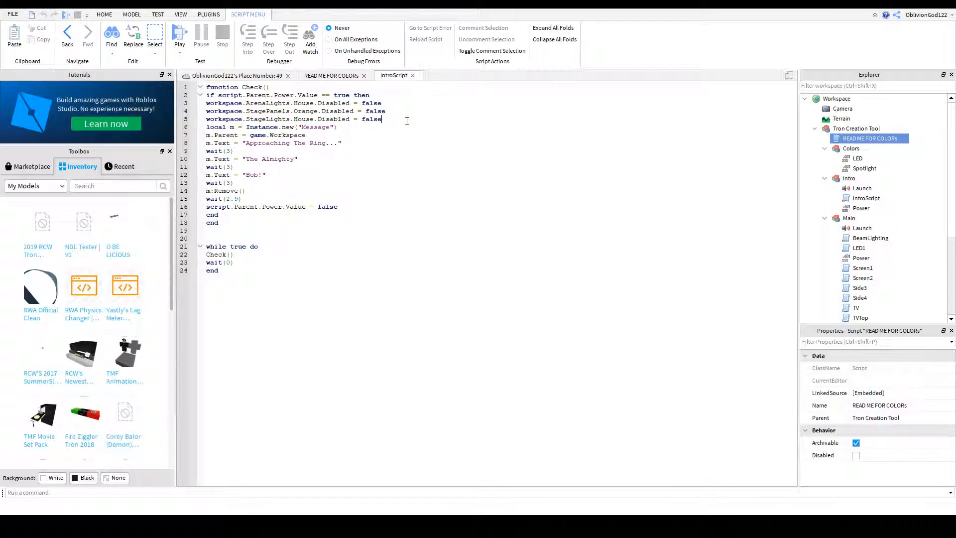
drag(407, 121, 209, 103)
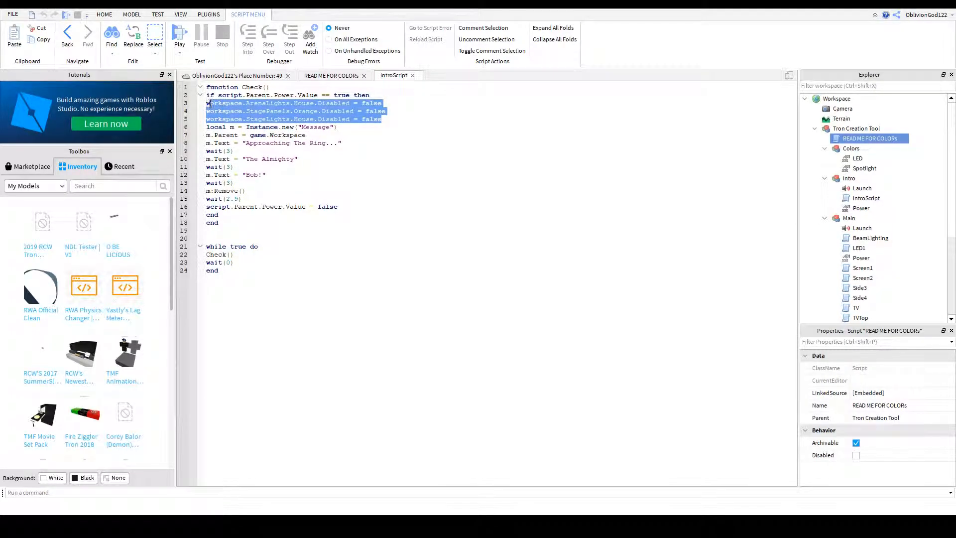
- Add a wait(5) line in IntroScript directly after the StageLights line
click(399, 116)
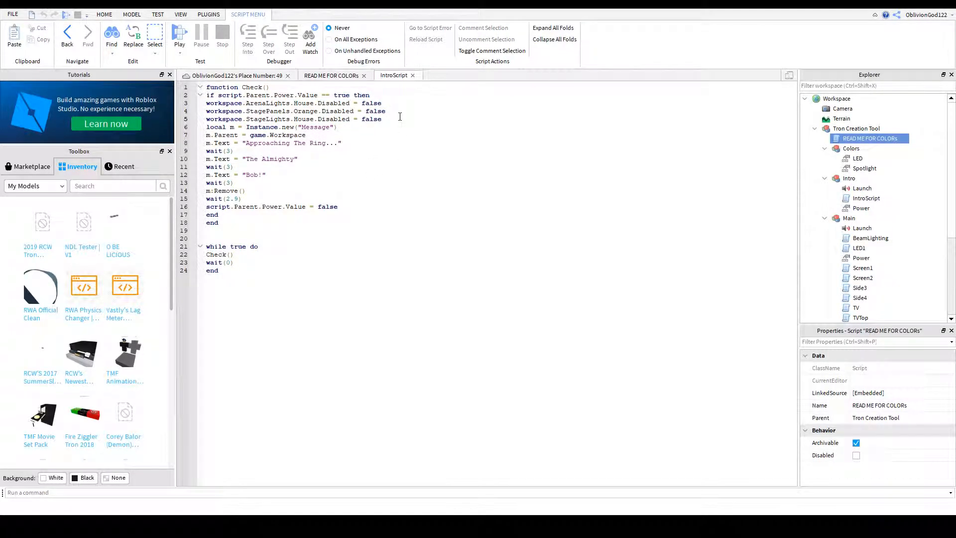
key(Return)
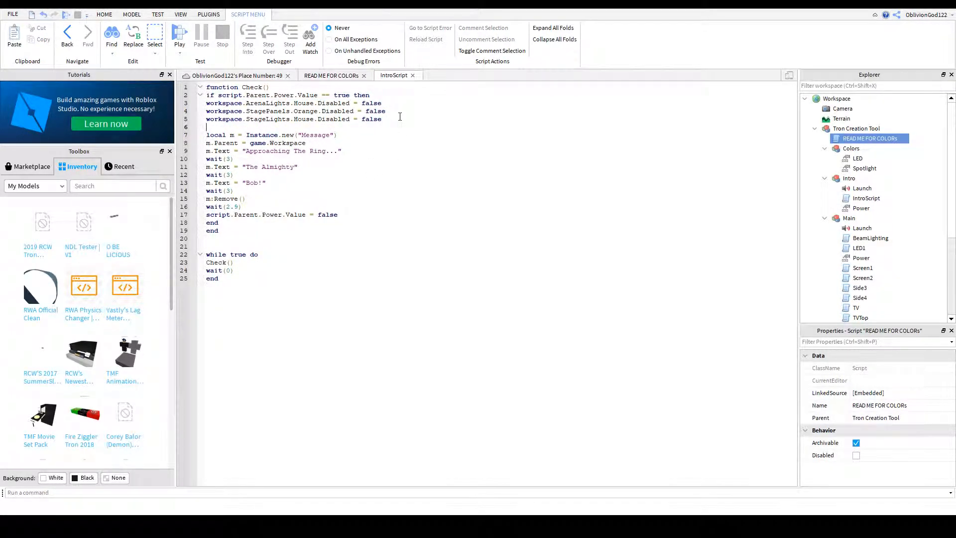
text(wait()
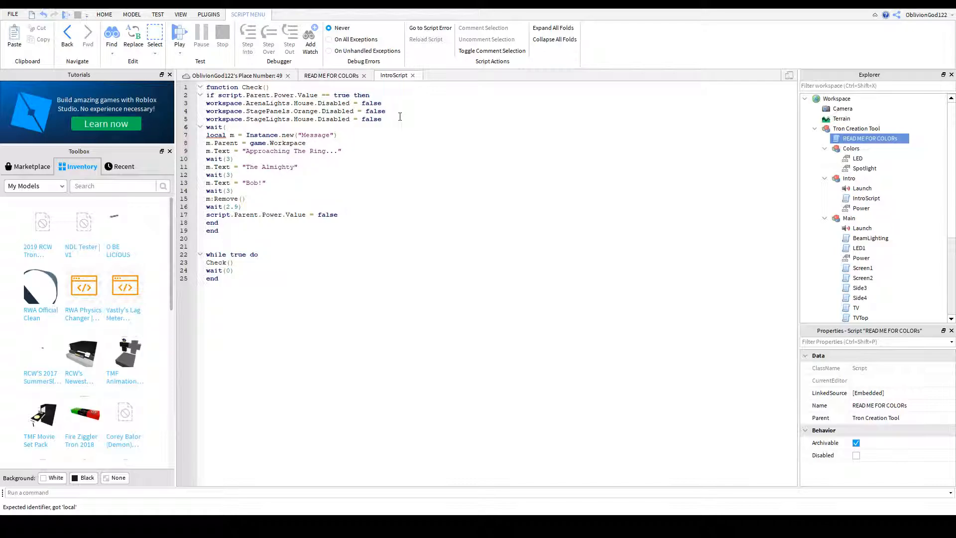
text(5))
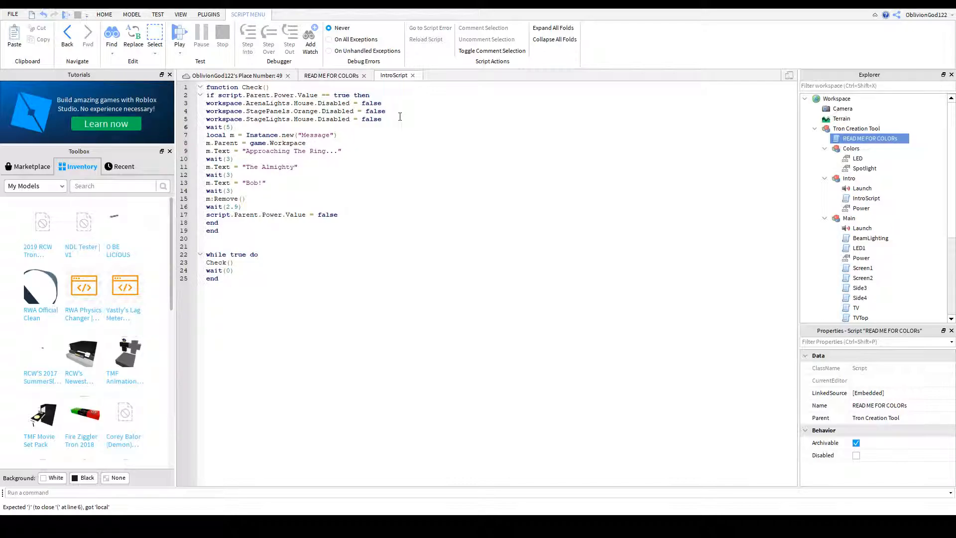
- Set the ArenaLights, StagePanels and StageLights lines at the start of IntroScript's Check function to use Disable
double_click(302, 104)
text(Disable)
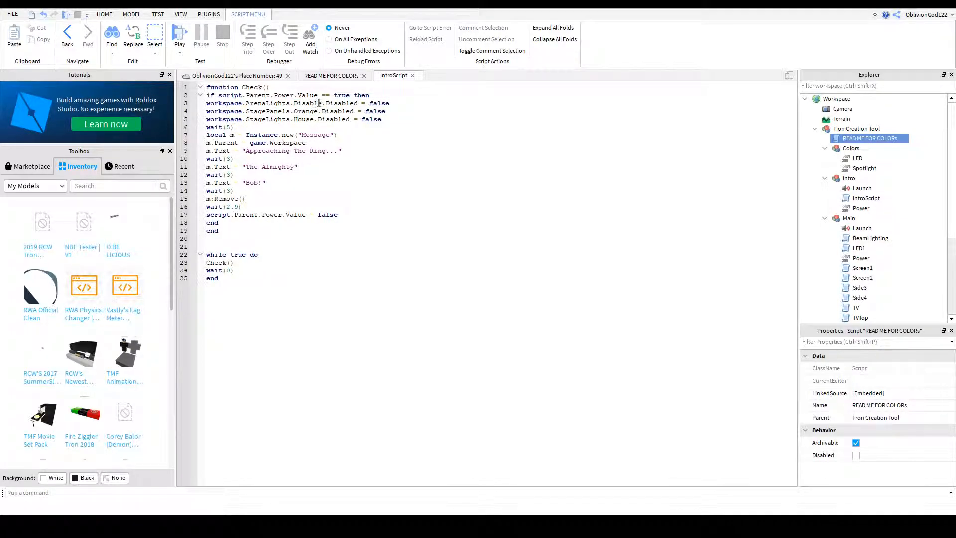
double_click(308, 104)
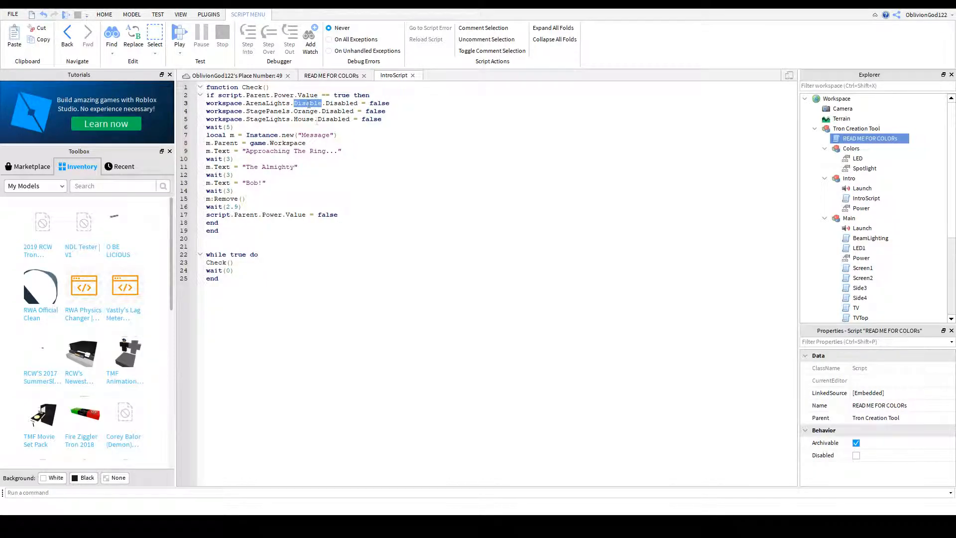
key(ctrl+c)
double_click(306, 111)
key(ctrl+v)
double_click(304, 119)
key(ctrl+v)
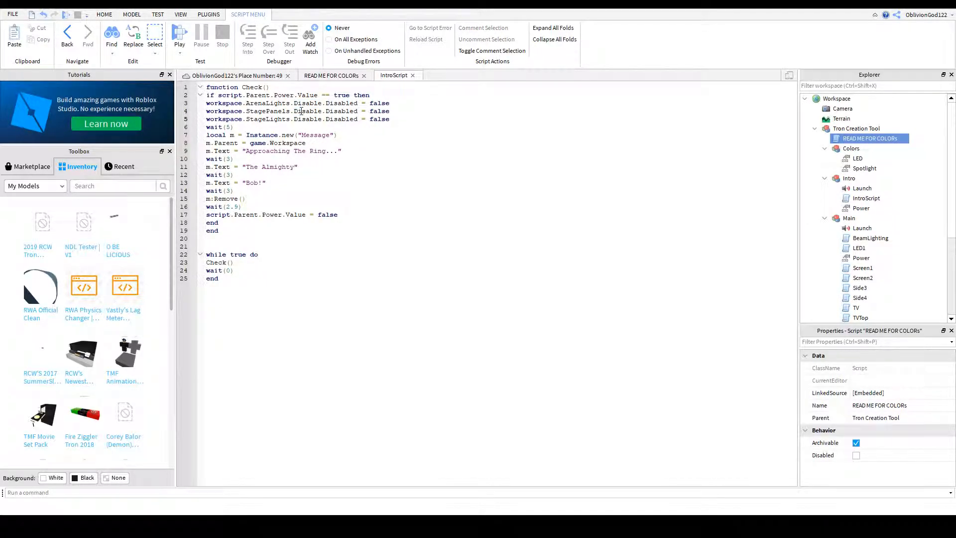
- Duplicate the three Disable lighting lines directly below the wait(5) line in IntroScript
click(257, 127)
key(Return)
drag(422, 113, 266, 97)
click(362, 130)
drag(391, 121, 206, 102)
key(ctrl+c)
click(248, 138)
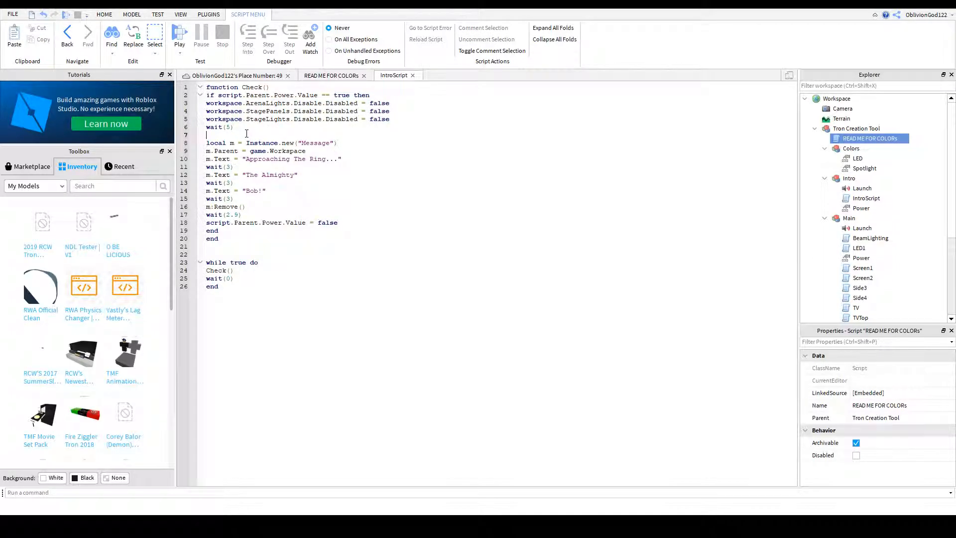
key(ctrl+v)
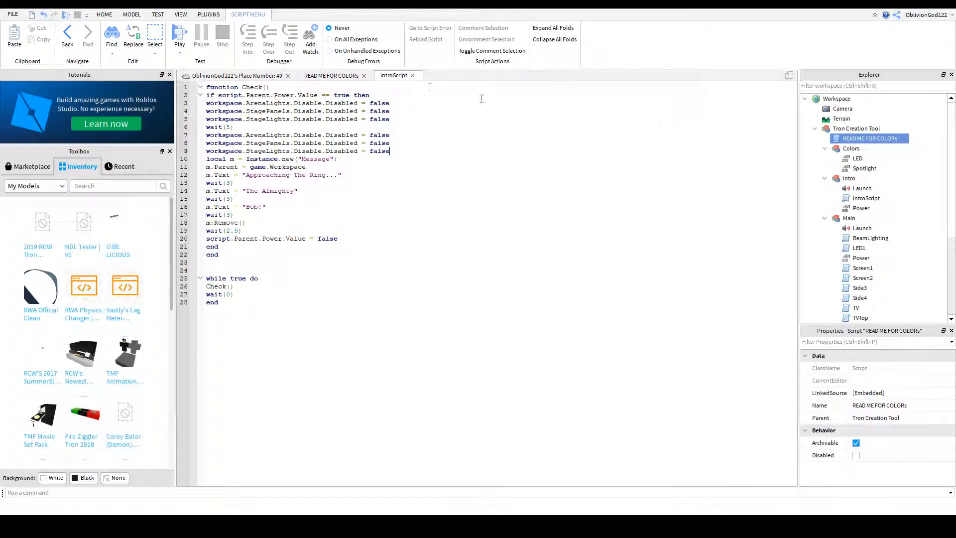
- Set the StagePanels line below wait(5) to DeepRed, copying the name from the panel colors in READ ME FOR COLORs
click(332, 75)
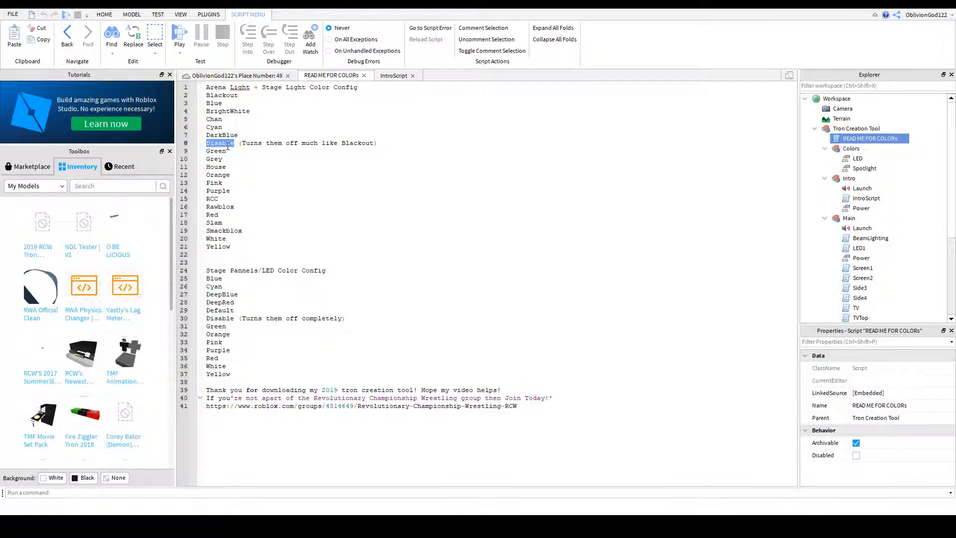
click(381, 78)
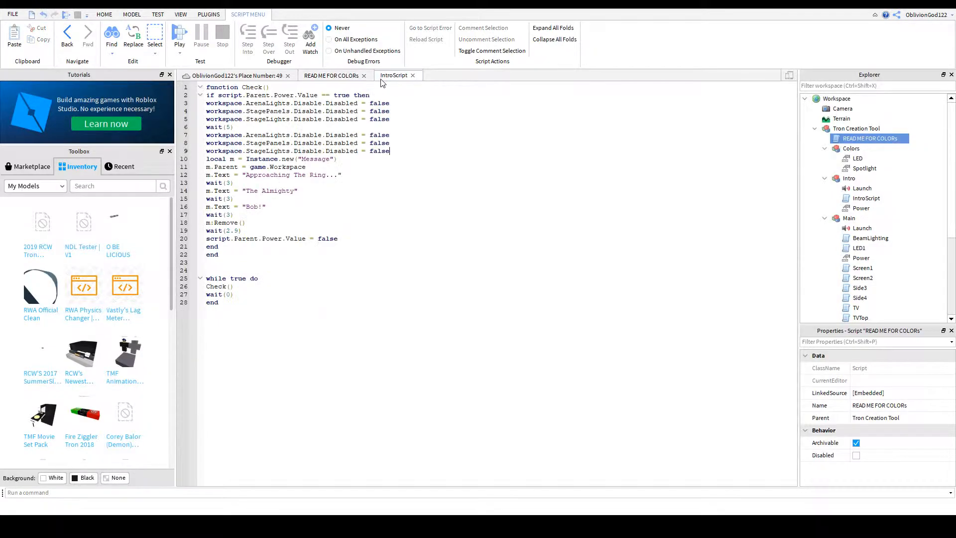
click(337, 75)
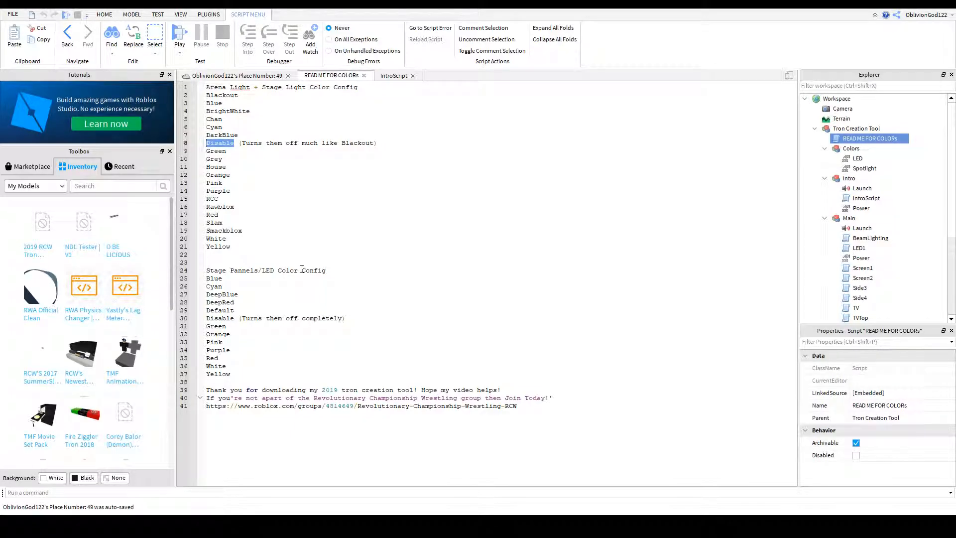
click(248, 284)
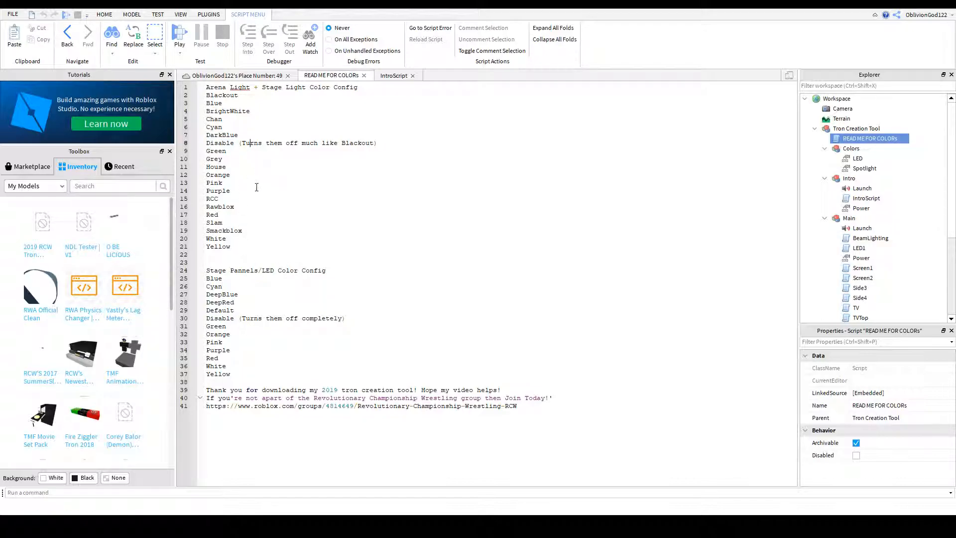
click(239, 309)
drag(235, 302, 204, 301)
key(BackSpace)
key(ctrl+z)
drag(233, 302, 207, 301)
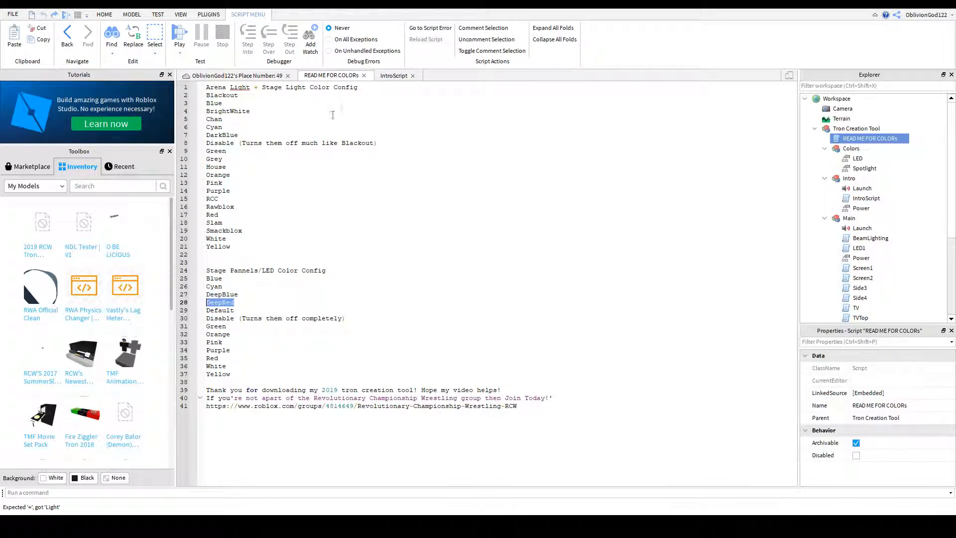
click(384, 77)
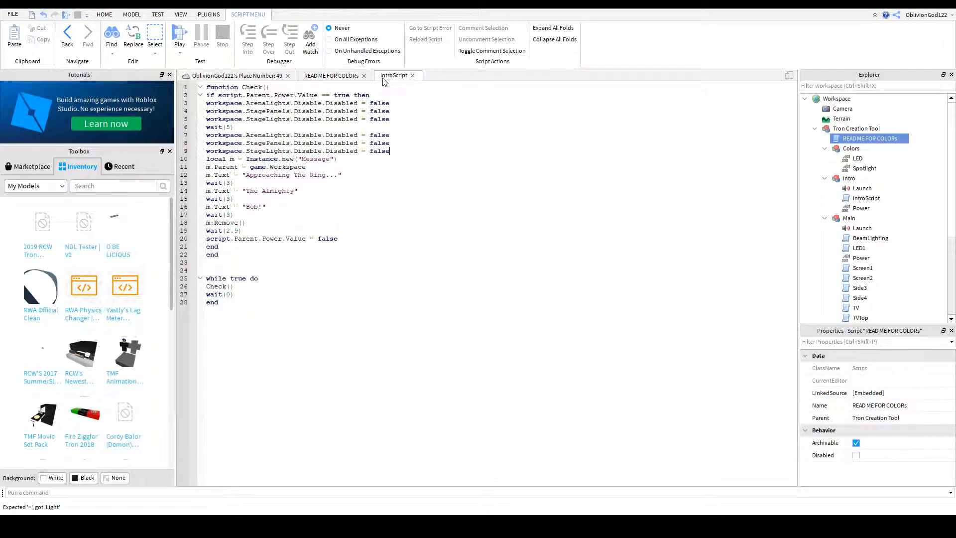
double_click(307, 142)
key(ctrl+v)
- Set the StageLights line below wait(5) to Red, copying the name from the stage light colors in READ ME FOR COLORs
click(333, 76)
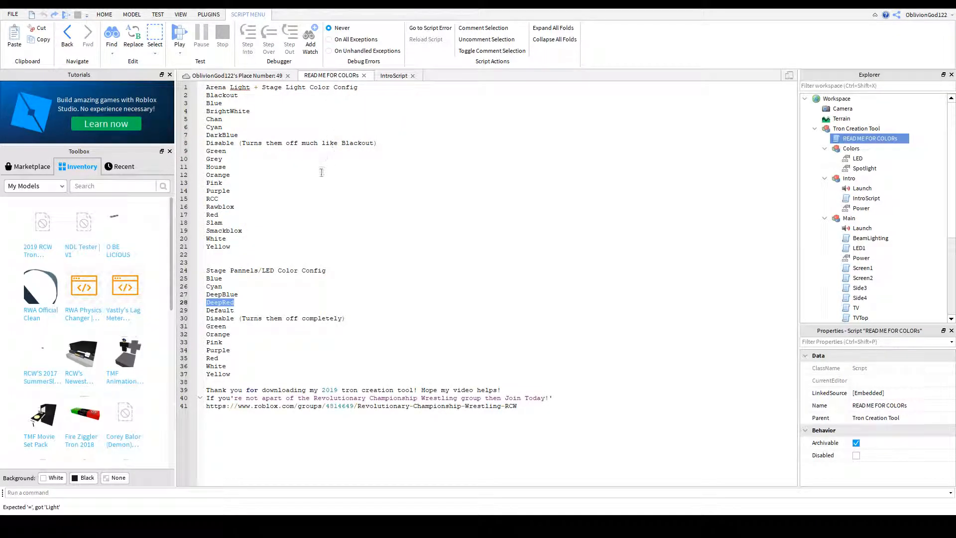
click(234, 191)
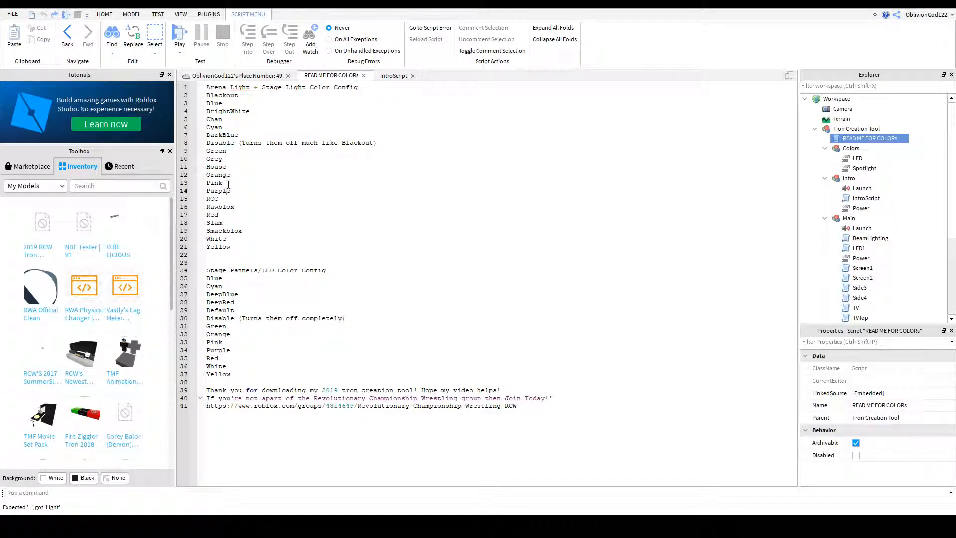
drag(223, 214, 206, 215)
click(214, 217)
double_click(220, 214)
key(ctrl+c)
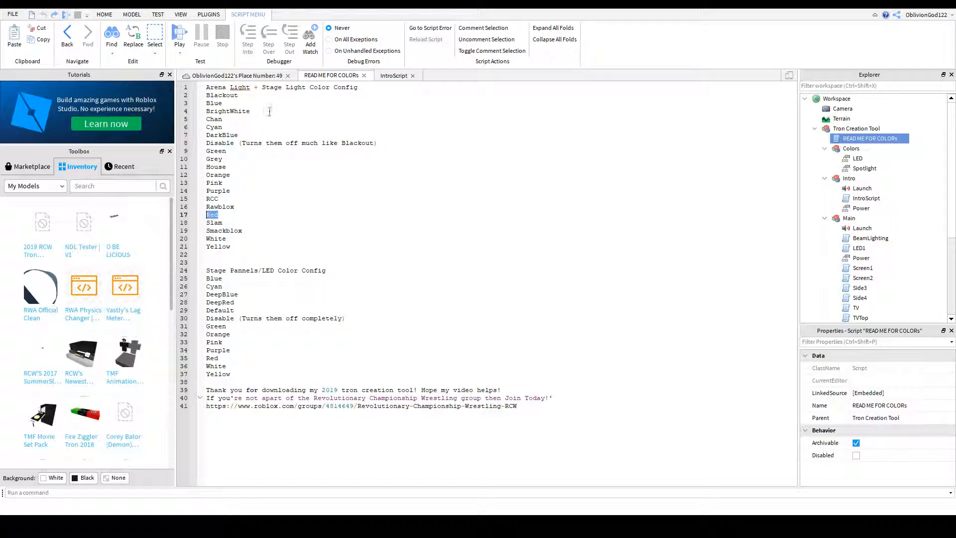
click(393, 76)
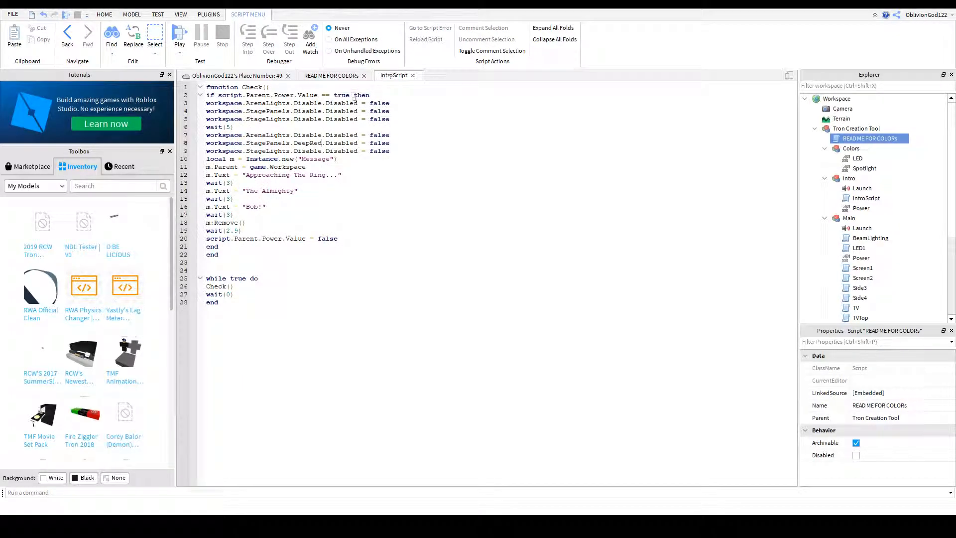
double_click(306, 151)
key(ctrl+v)
- Move the Disable, DeepRed and Red lighting lines over the three opening all-Disable lines in IntroScript, and remove the wait(5) line
drag(391, 135, 315, 143)
click(344, 157)
drag(391, 153, 206, 136)
key(ctrl+c)
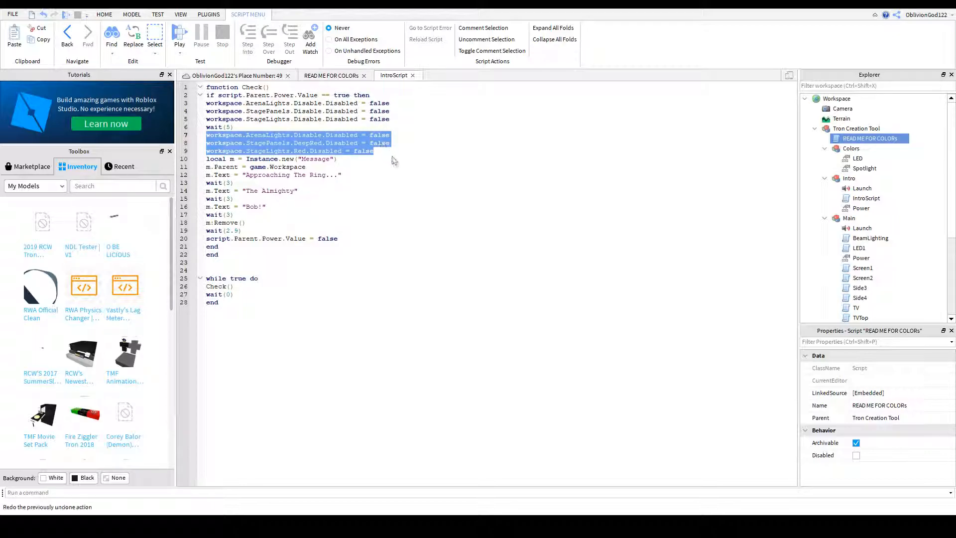
key(BackSpace)
key(BackSpace)
key(BackSpace)
key(BackSpace)
key(BackSpace)
key(BackSpace)
key(BackSpace)
key(BackSpace)
key(BackSpace)
key(BackSpace)
drag(393, 122, 206, 105)
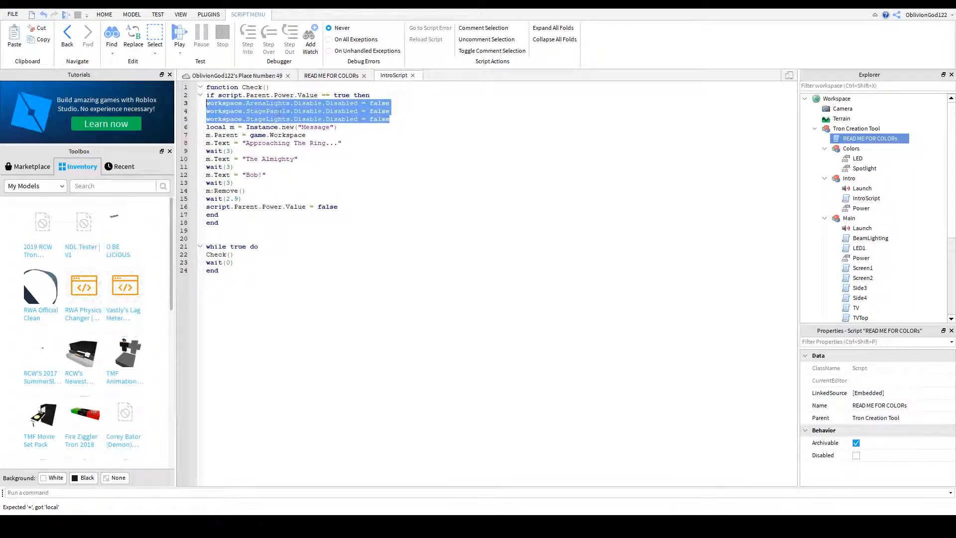
key(ctrl+v)
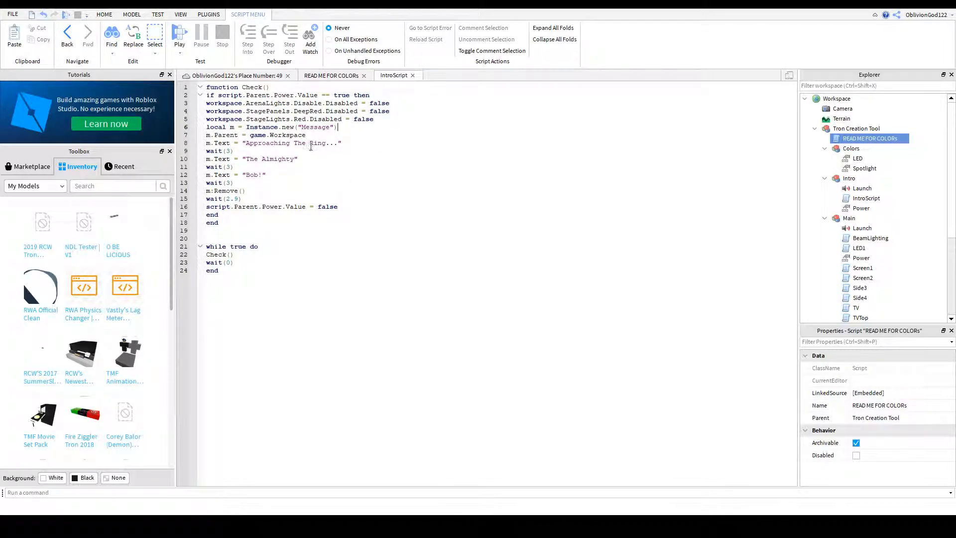
- Review the m.Text announcement lines and the waits between them in IntroScript
drag(247, 143, 334, 143)
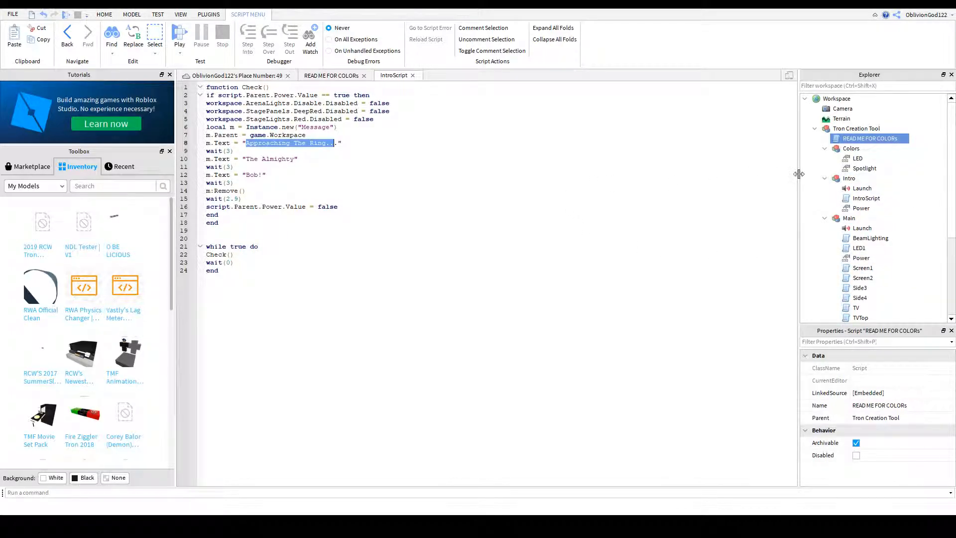
drag(799, 173, 800, 183)
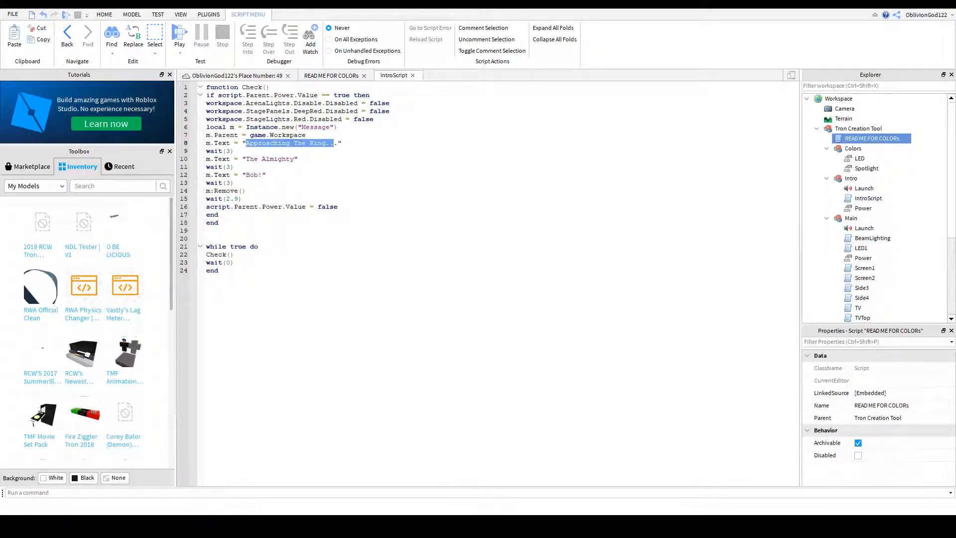
drag(339, 143, 249, 148)
drag(294, 159, 246, 178)
click(275, 177)
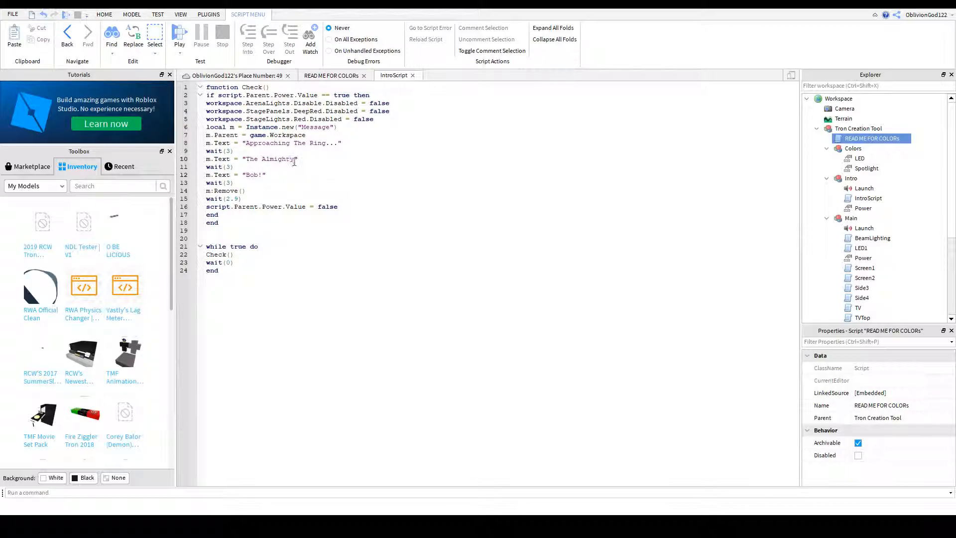
mouse_move(294, 159)
mouse_down()
mouse_move(247, 159)
mouse_move(279, 167)
mouse_up()
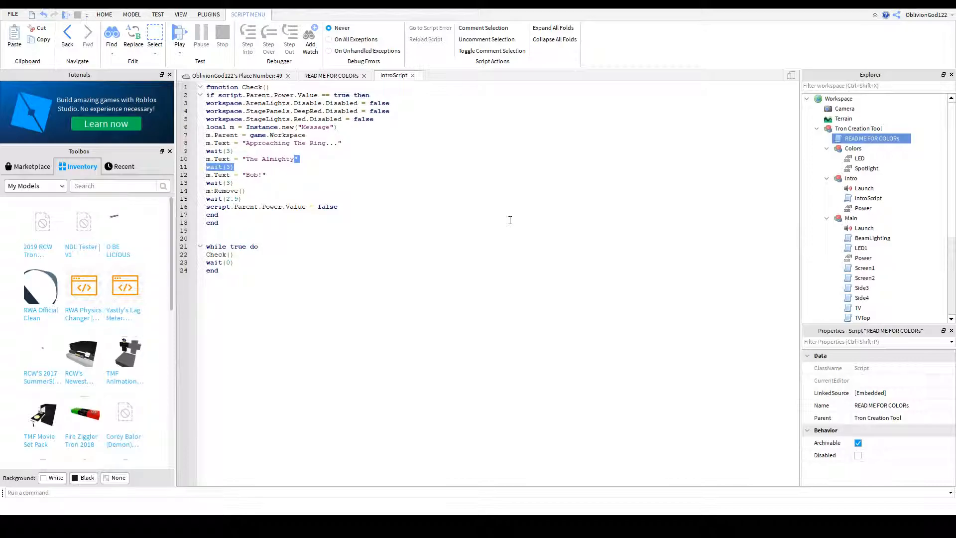
click(433, 202)
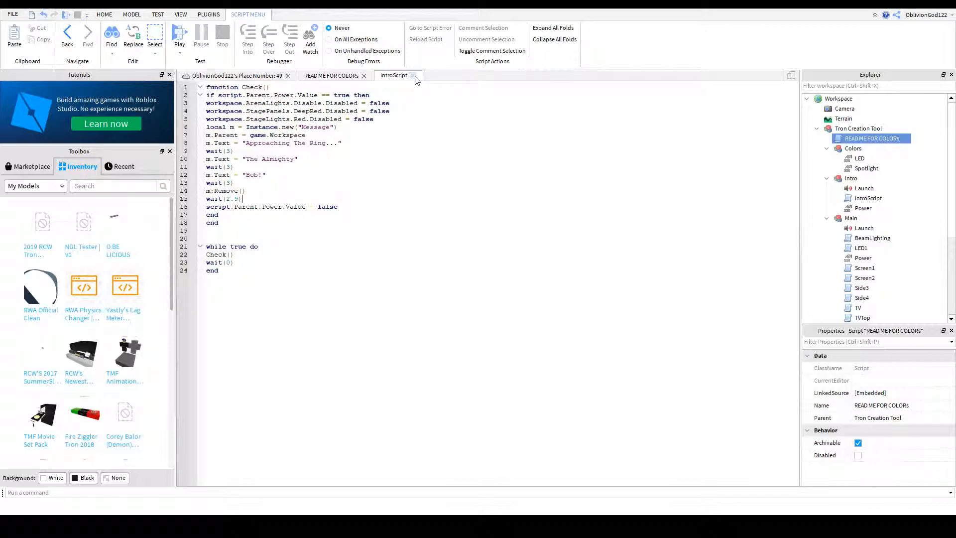
- Close IntroScript and READ ME FOR COLORs, and delete READ ME FOR COLORs from the Tron Creation Tool
click(413, 75)
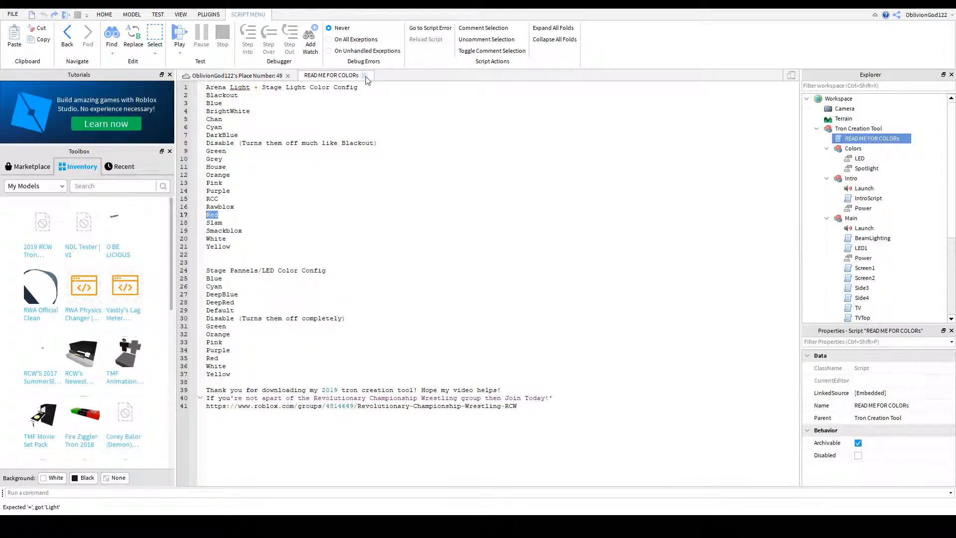
click(365, 76)
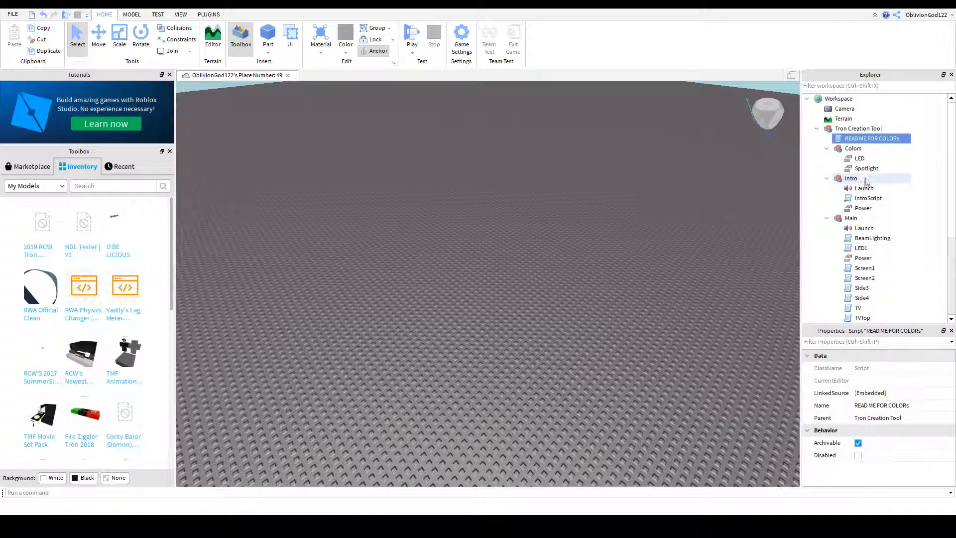
mouse_move(863, 144)
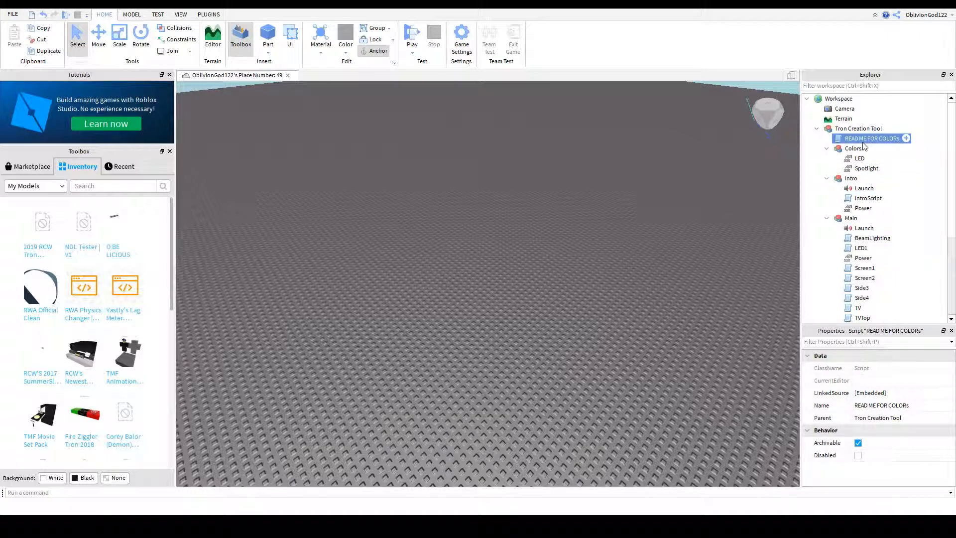
key(Delete)
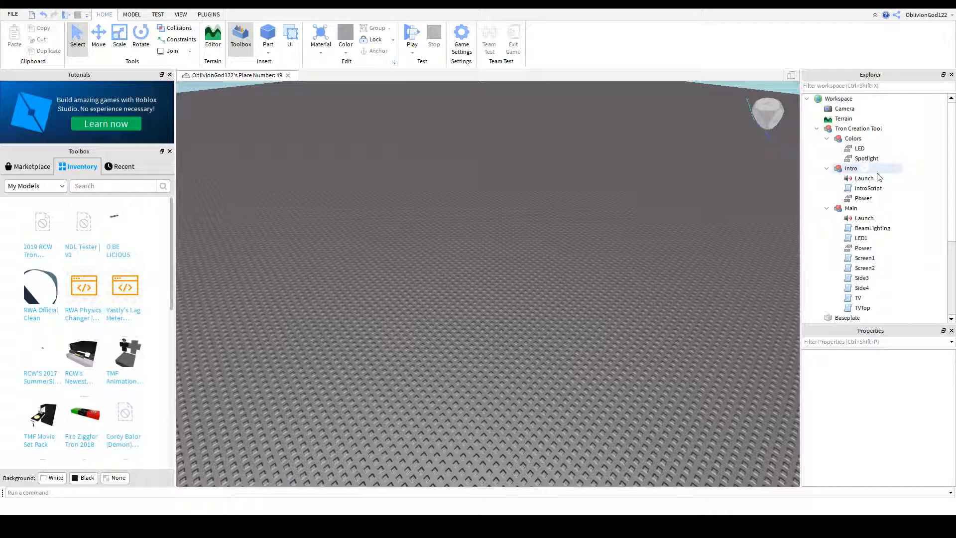
- Open BeamLighting from the Main group and inspect the Spotlight color value in the Colors group
double_click(857, 231)
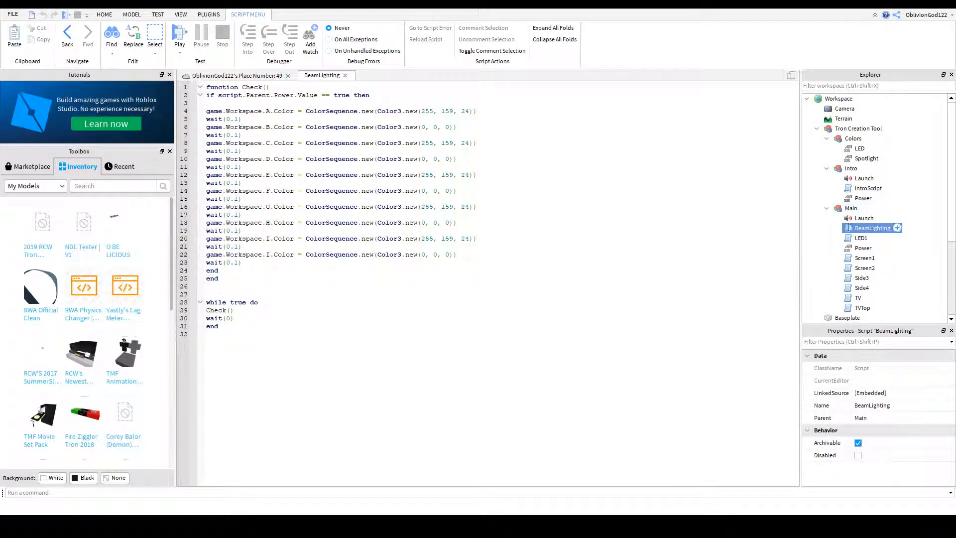
click(826, 168)
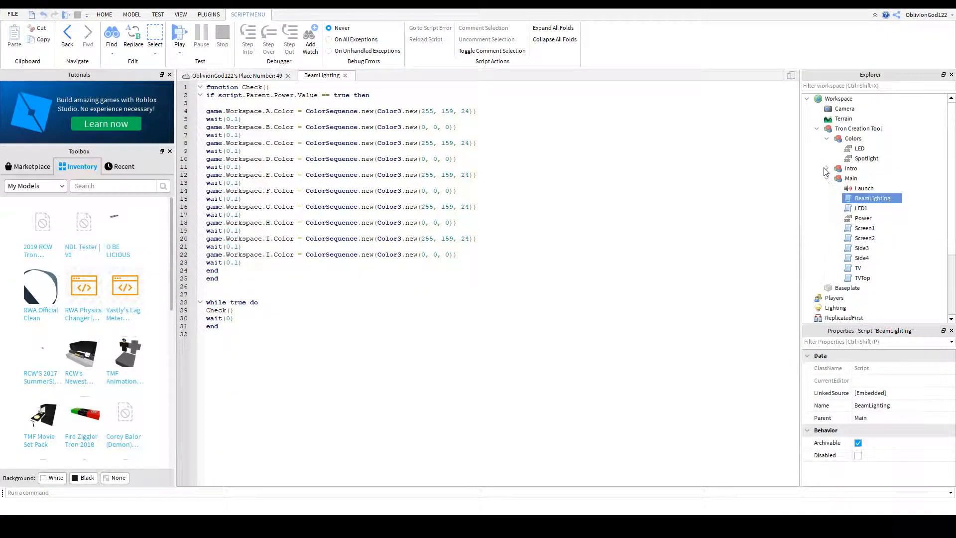
click(866, 158)
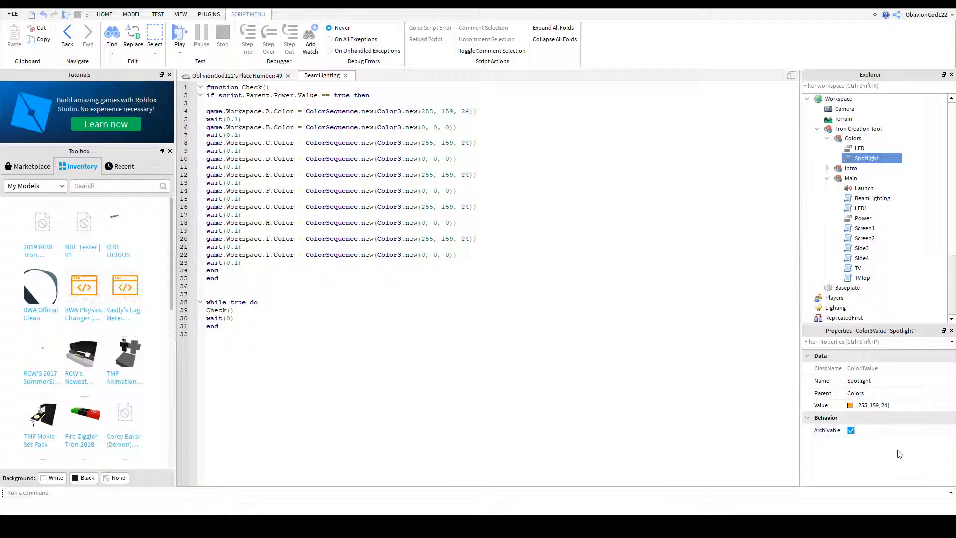
click(878, 405)
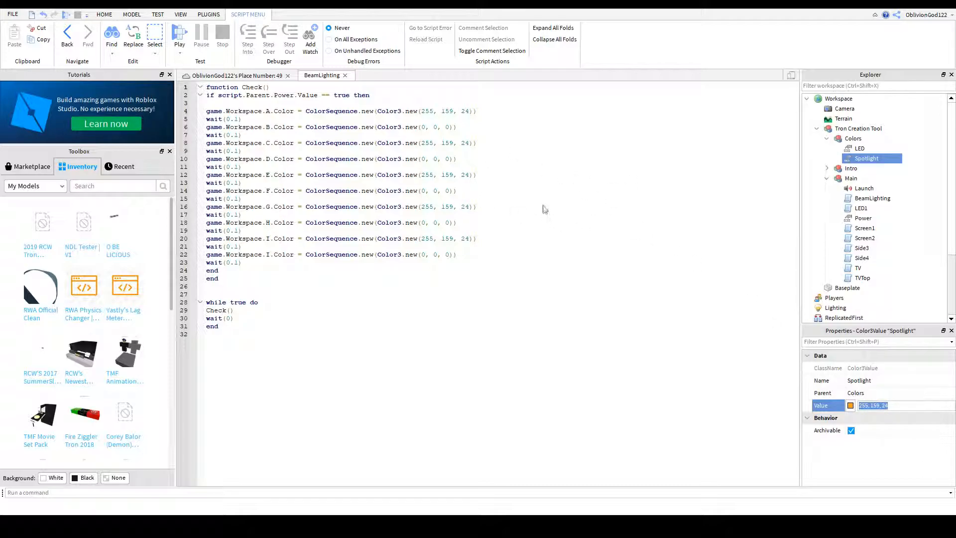
text(170, 0, 0)
click(768, 172)
- Set the ColorSequence colors of beams A through F to 255, 0, 0 in the BeamLighting script
double_click(448, 110)
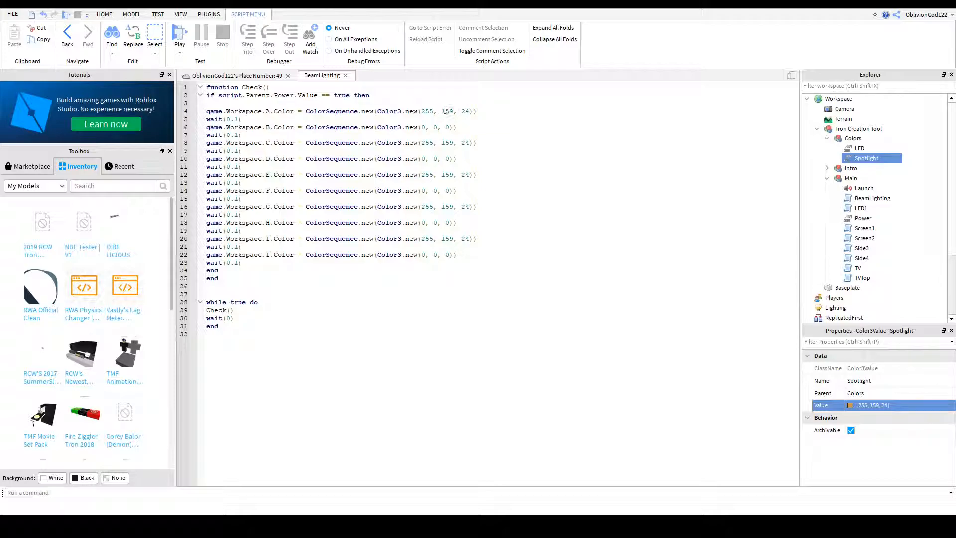
text(0)
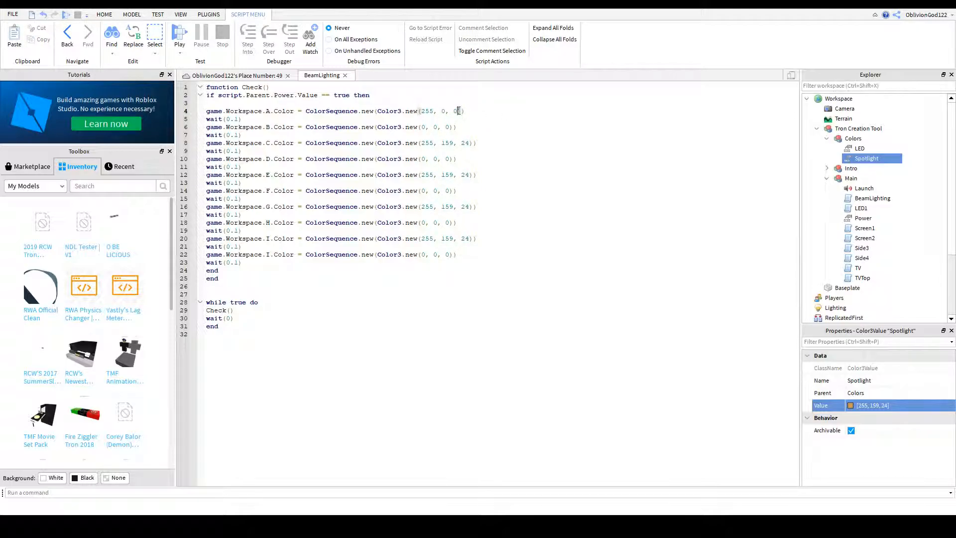
drag(458, 112, 426, 111)
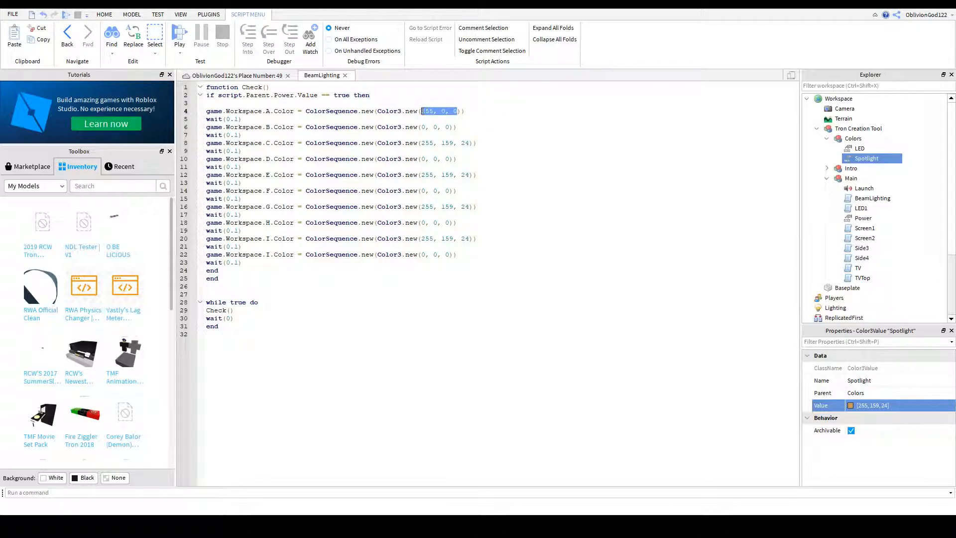
drag(467, 143, 426, 189)
text(255, 0, 0)
text(255, 0, 0)
text(255, 0, 0)
text(255, 0, 0)
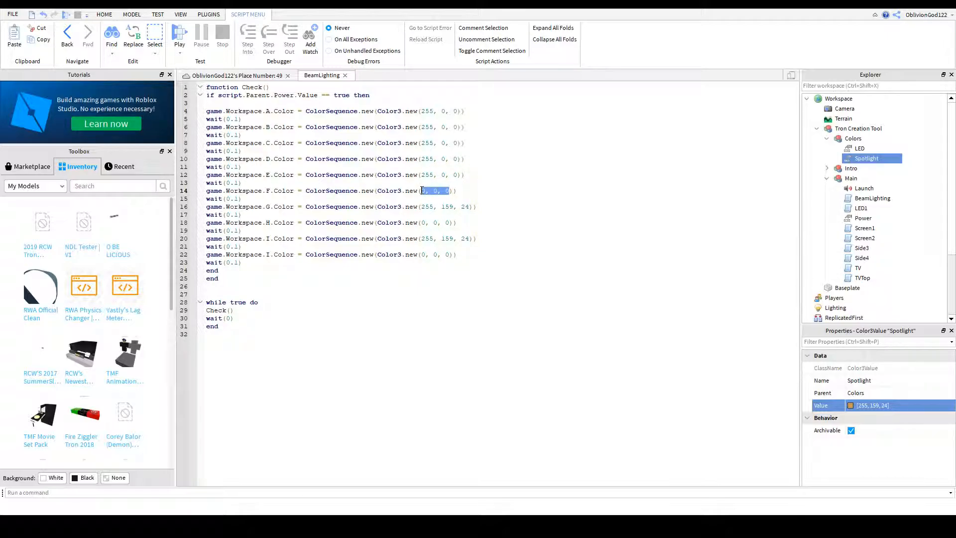
text(255, 0, 0)
- Set the ColorSequence colors of beams G and H and both I lines to 255, 0, 0
drag(469, 207, 420, 254)
text(255, 0, 0)
text(255, 0, 0)
text(255, 0, 0)
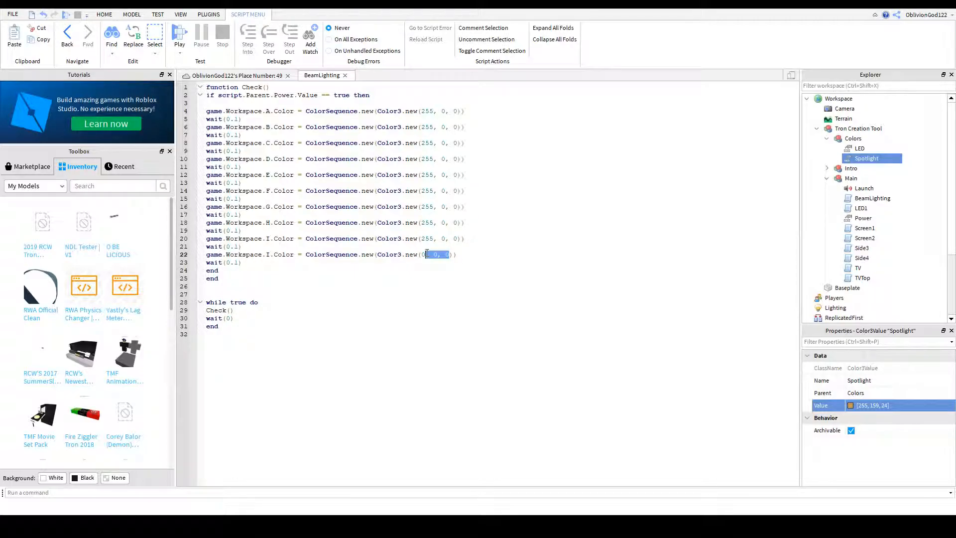
text(255, 0, 0)
- Duplicate the whole block of beam color and wait(0.1) lines directly below the original block in the Check function
drag(253, 264, 202, 117)
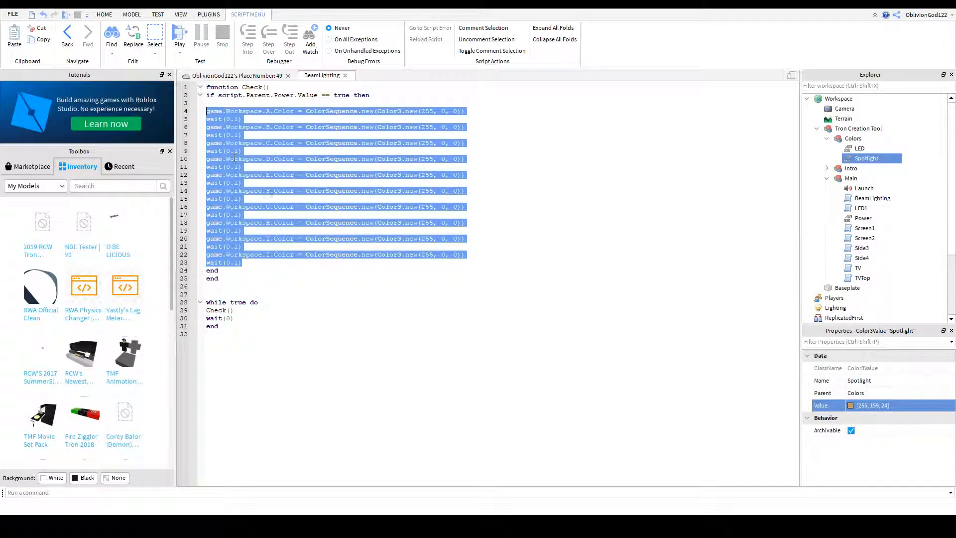
click(267, 236)
drag(256, 259, 198, 117)
key(ctrl+c)
click(257, 260)
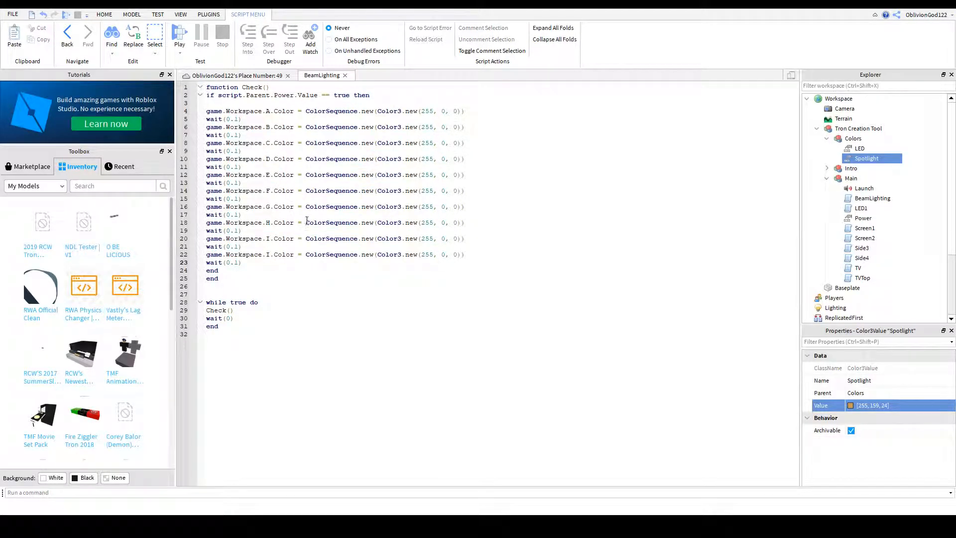
key(Return)
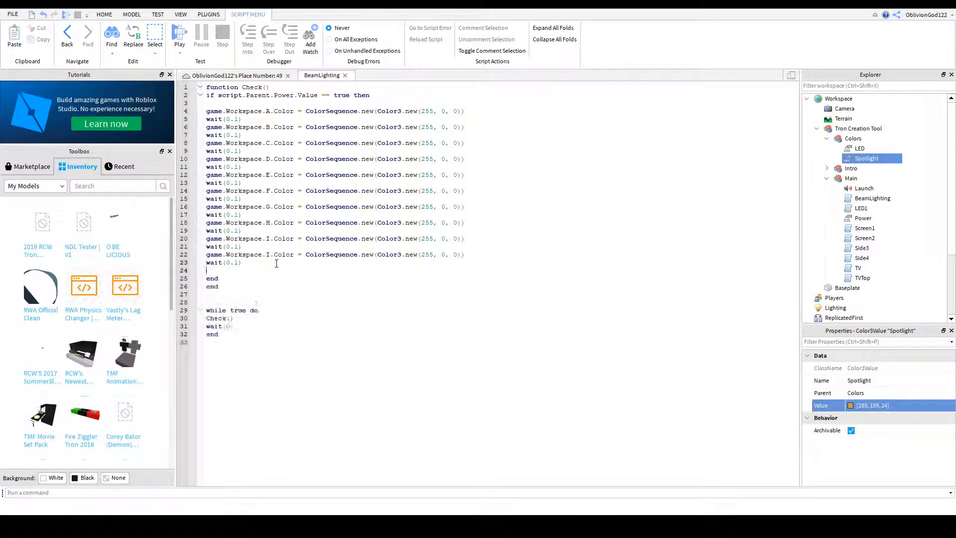
key(ctrl+v)
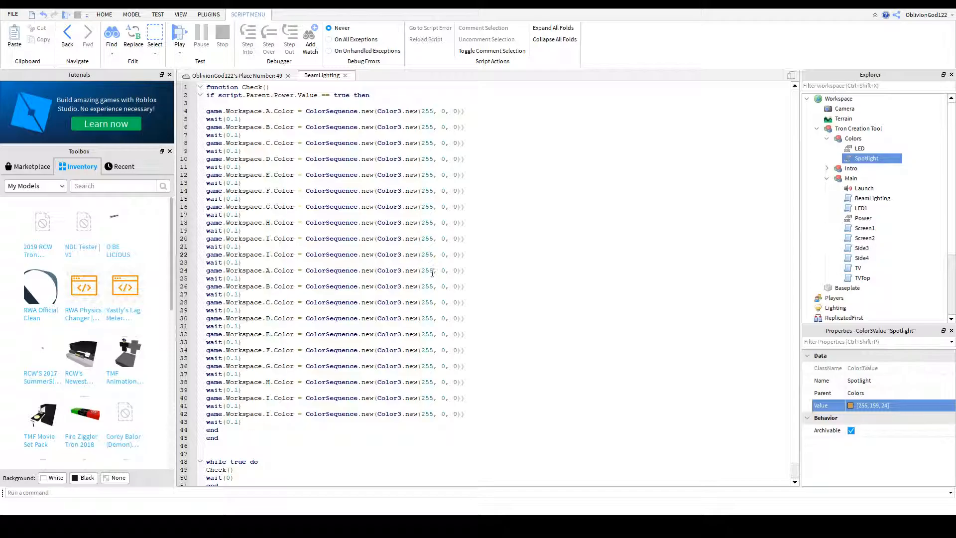
- Set the first block's last I line and every beam color in the duplicated block to 0, 0, 0, and close BeamLighting
double_click(425, 254)
text(0)
double_click(425, 270)
text(0)
double_click(427, 288)
text(0)
double_click(426, 303)
text(0)
double_click(426, 319)
text(0)
double_click(426, 334)
text(0)
double_click(427, 350)
text(0)
double_click(427, 366)
text(0)
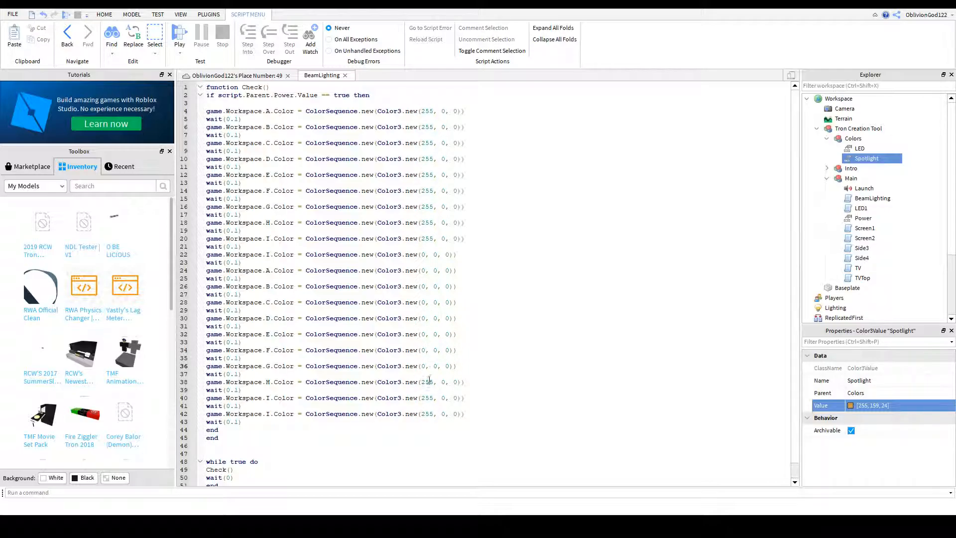
double_click(426, 382)
text(0)
double_click(426, 398)
text(0)
double_click(427, 414)
text(0)
drag(466, 239, 369, 159)
click(552, 278)
click(347, 77)
- Switch the Toolbox inventory from models to My Images
right_drag(551, 285, 607, 268)
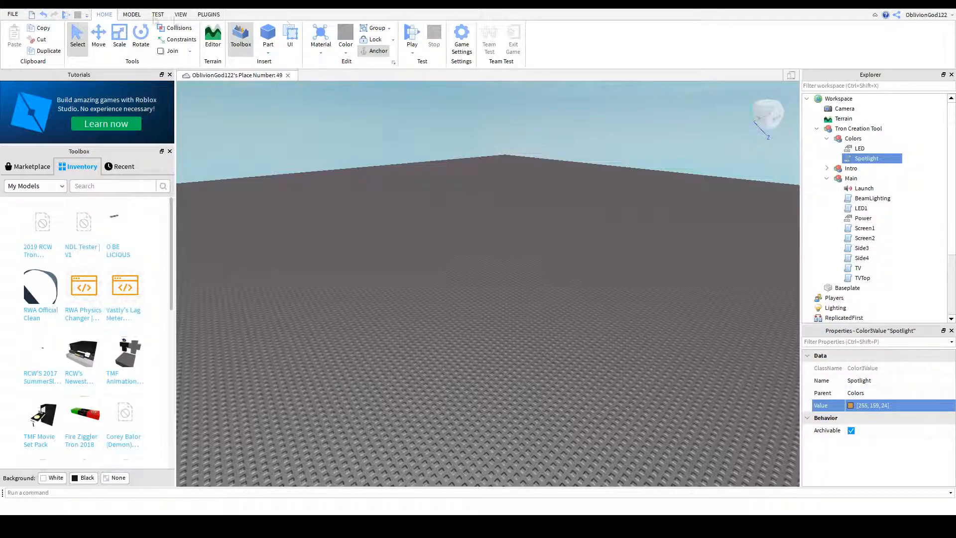
click(132, 15)
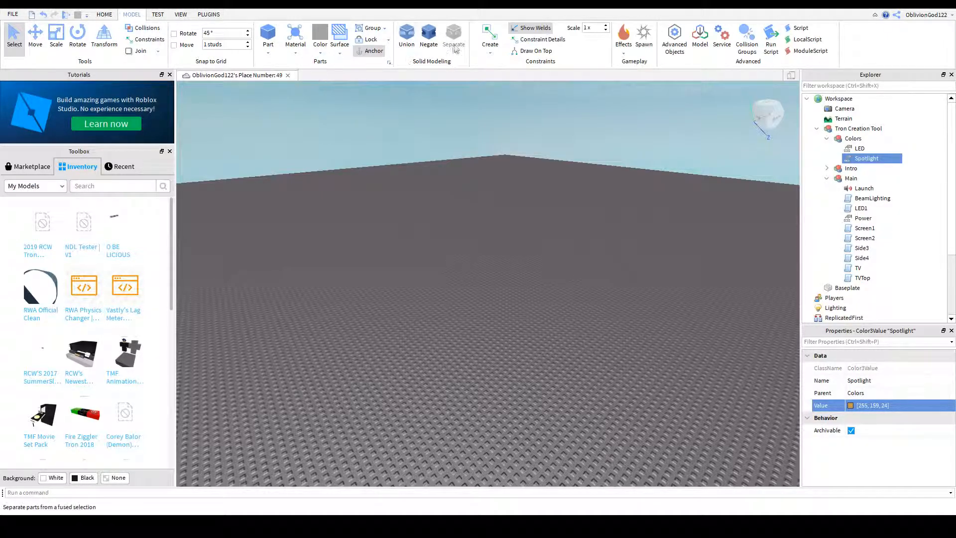
click(35, 186)
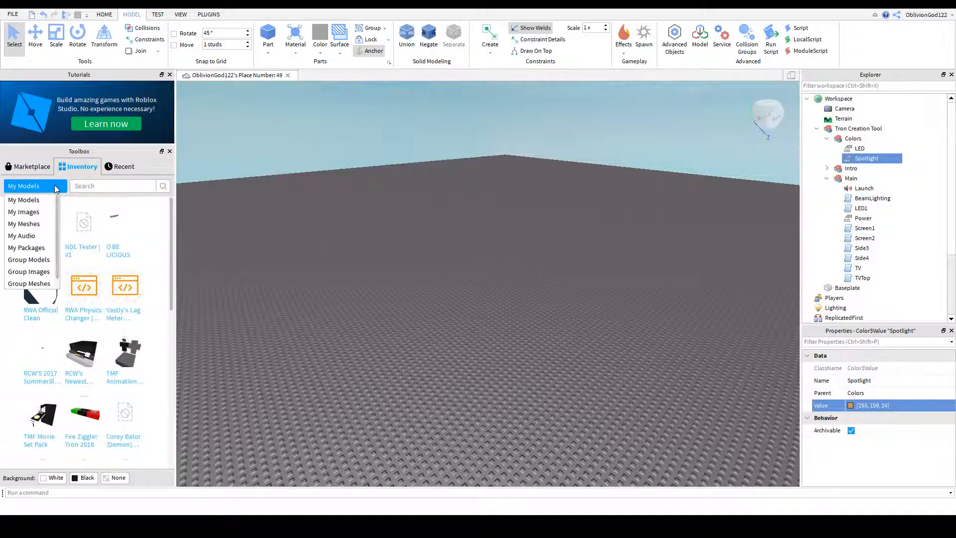
click(30, 215)
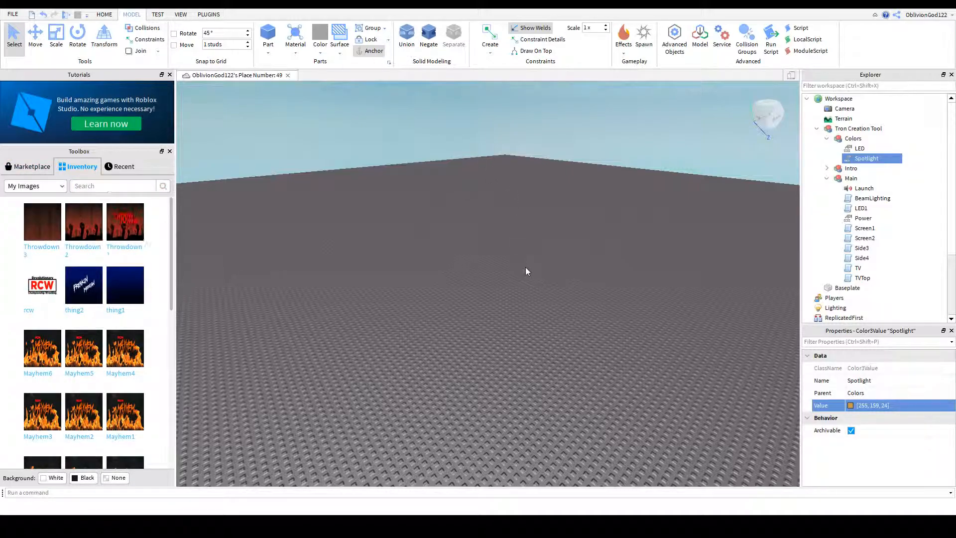
- Insert a part on the baseplate and scale it along both horizontal directions into a large flat panel
click(268, 34)
scroll(502, 280, up, 6)
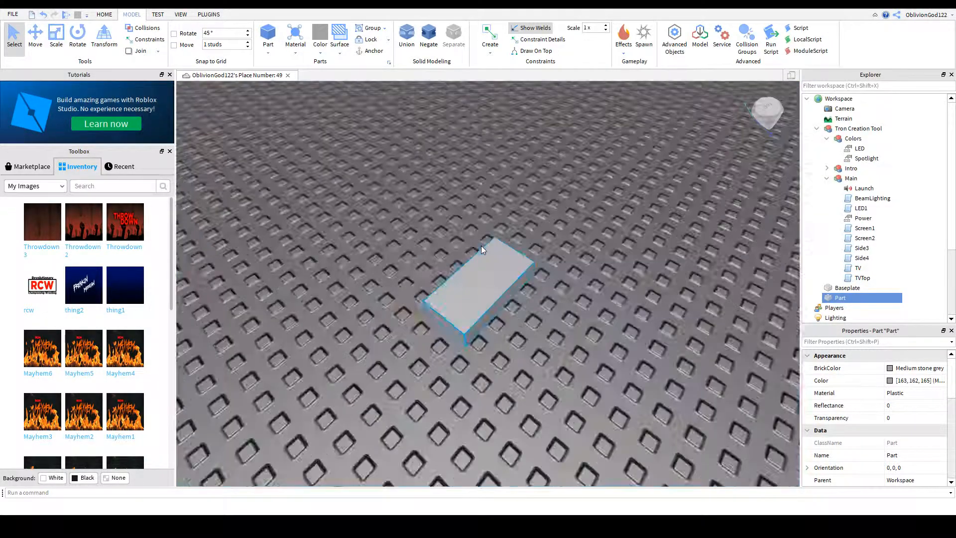
scroll(481, 246, down, 5)
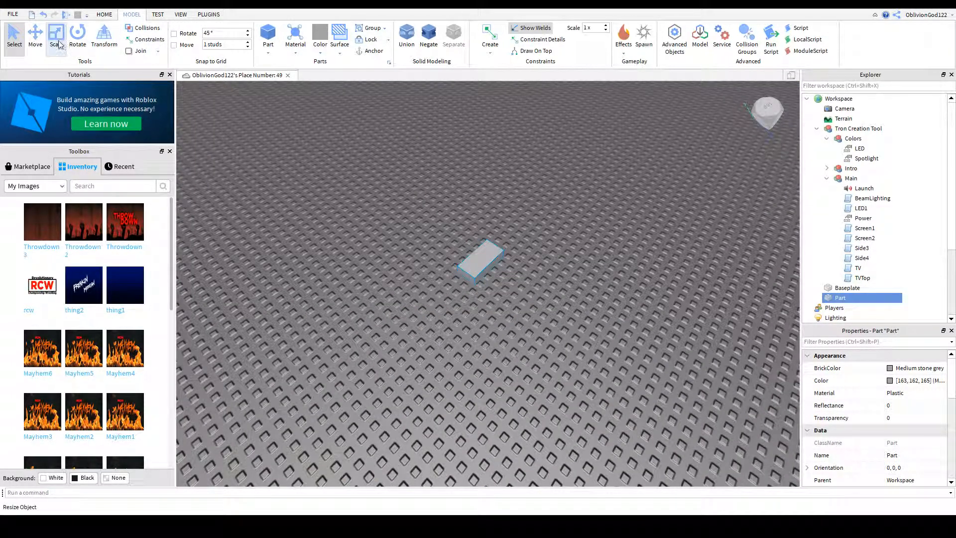
click(56, 34)
drag(507, 279, 717, 418)
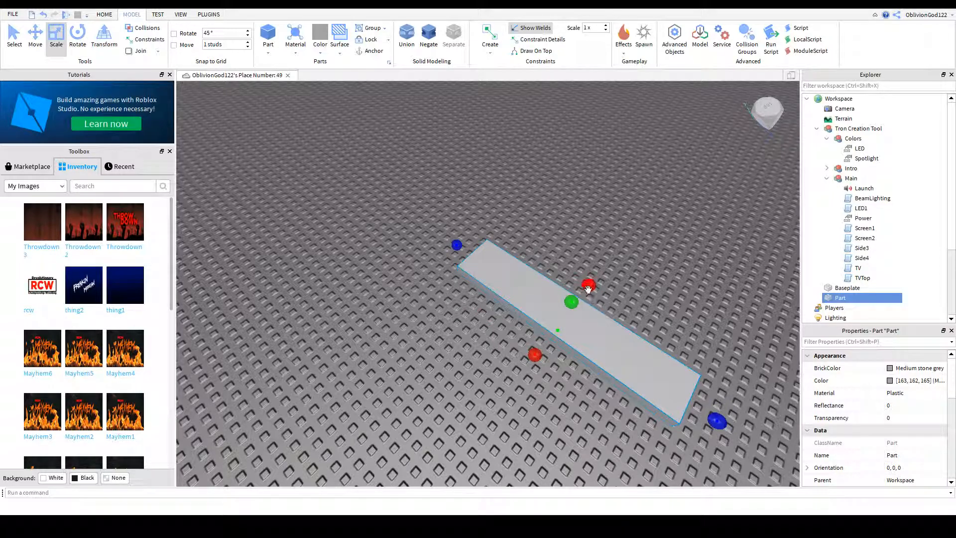
drag(589, 283, 700, 195)
click(700, 195)
right_drag(391, 295, 392, 298)
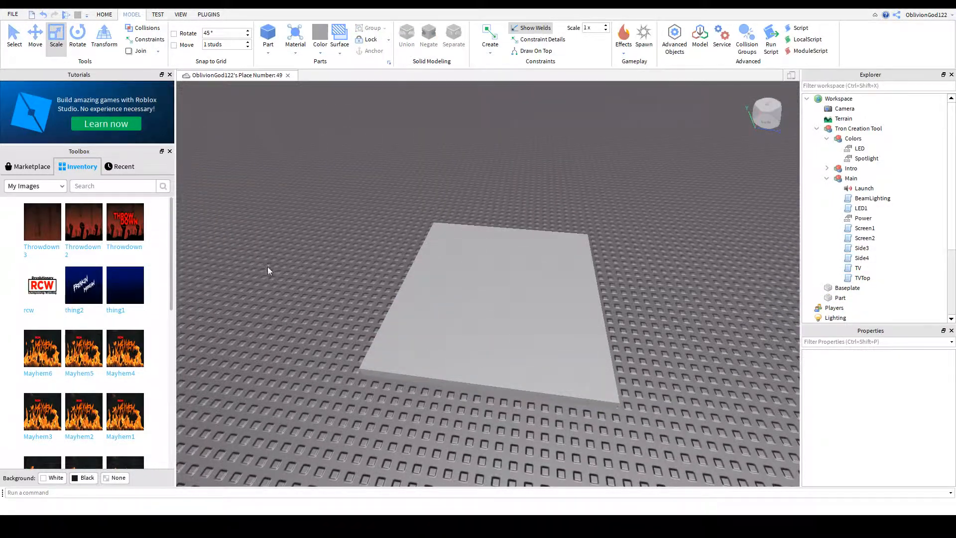
right_drag(267, 270, 273, 269)
- Find the Unstoppable image in My Images and apply it to the part's top face as a decal
scroll(126, 309, down, 8)
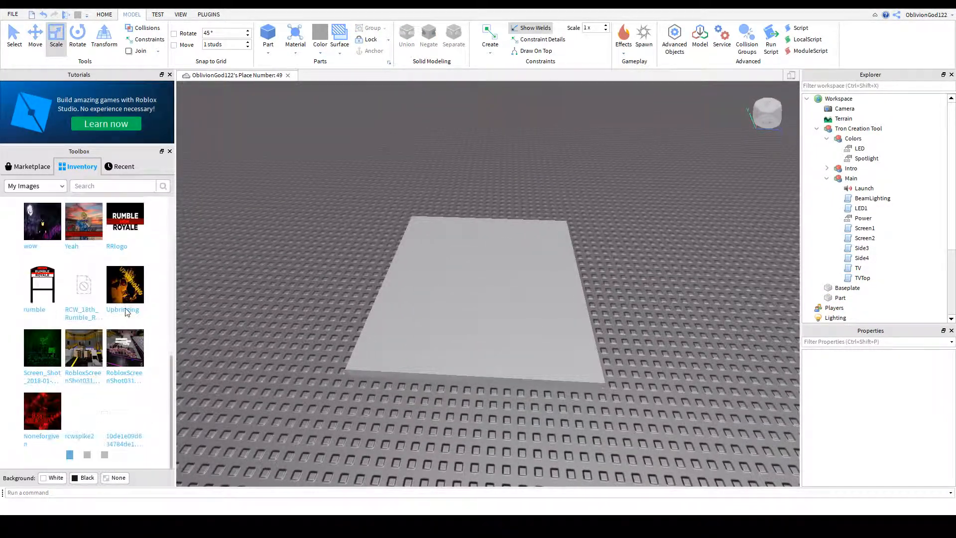
scroll(119, 334, down, 4)
scroll(115, 344, down, 6)
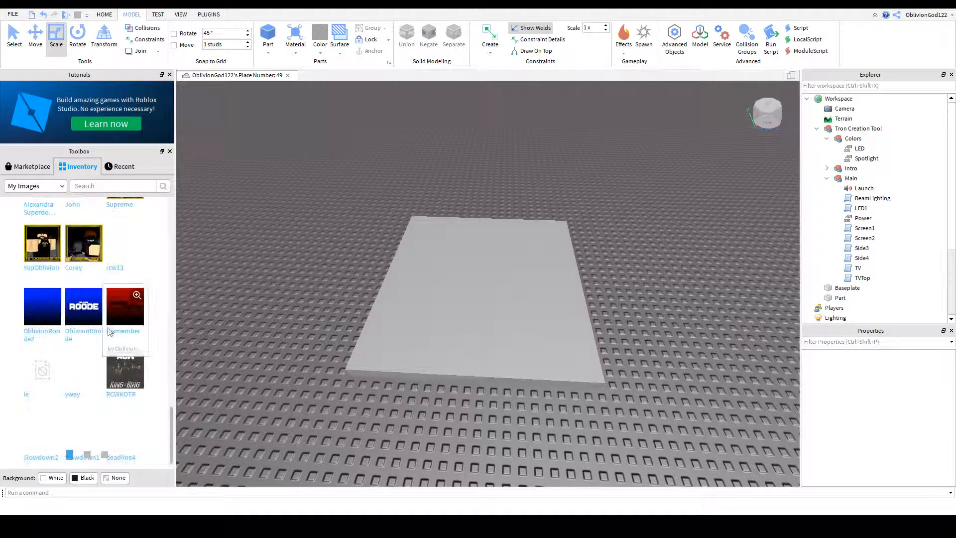
scroll(129, 358, down, 4)
scroll(127, 359, down, 3)
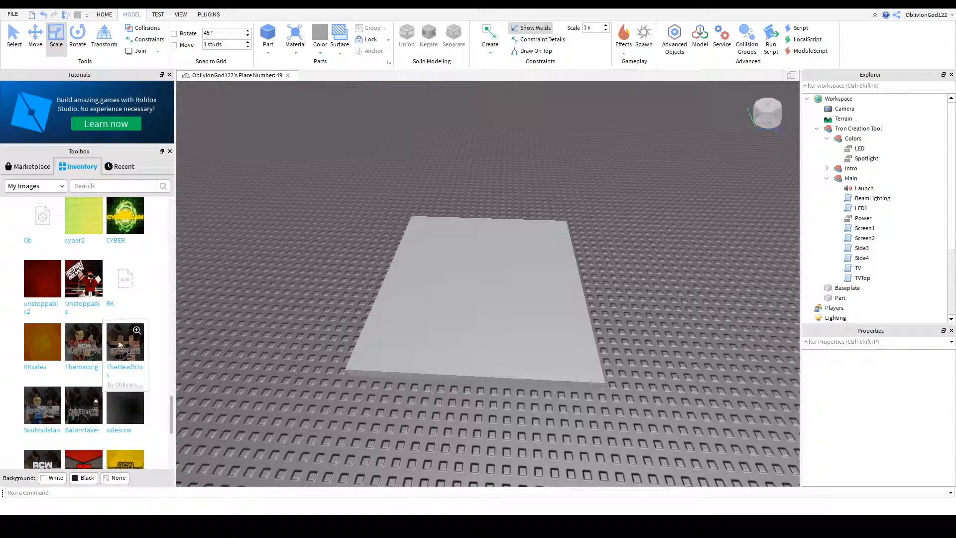
drag(466, 318, 465, 319)
- Select the Unstoppable decal on the part and copy the ID from its Texture property
right_drag(622, 231, 623, 231)
scroll(622, 231, up, 5)
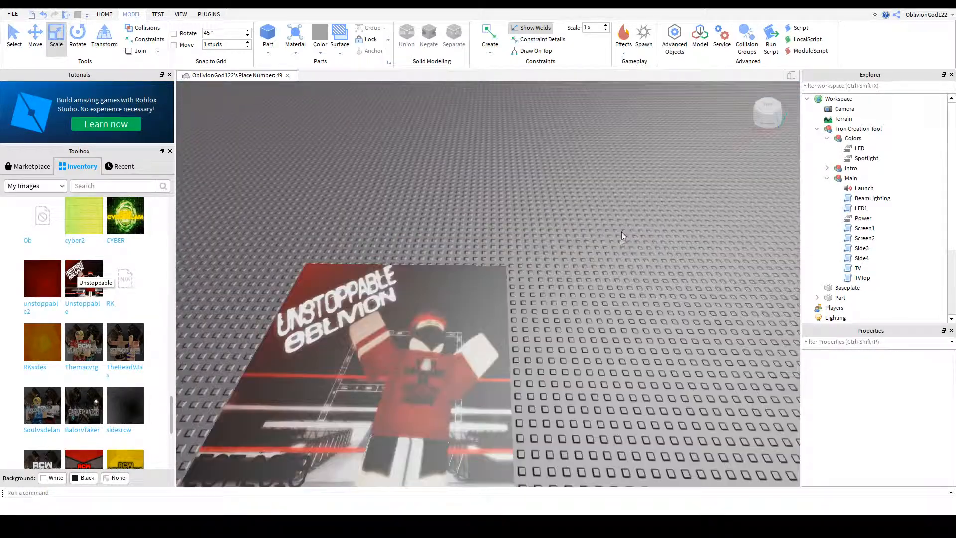
scroll(623, 231, down, 3)
click(476, 338)
click(476, 337)
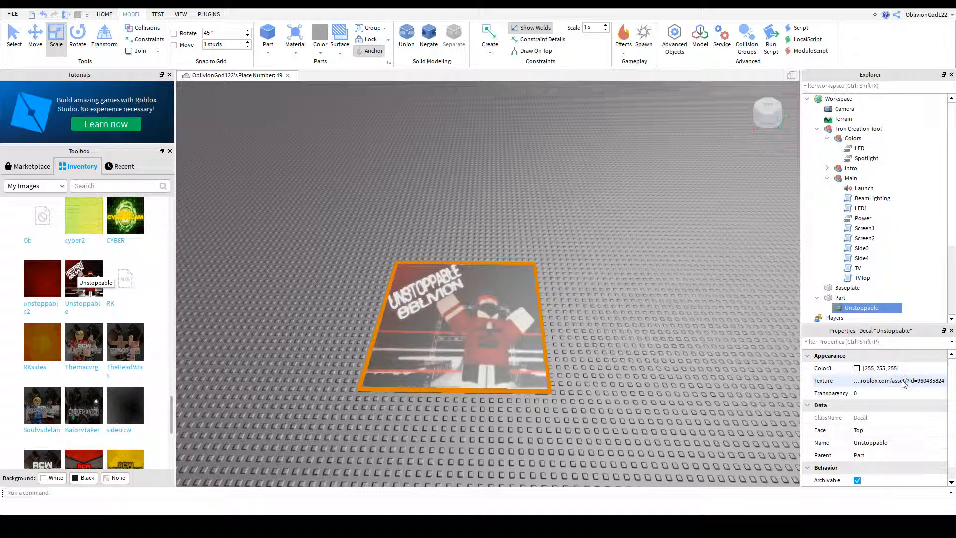
click(932, 383)
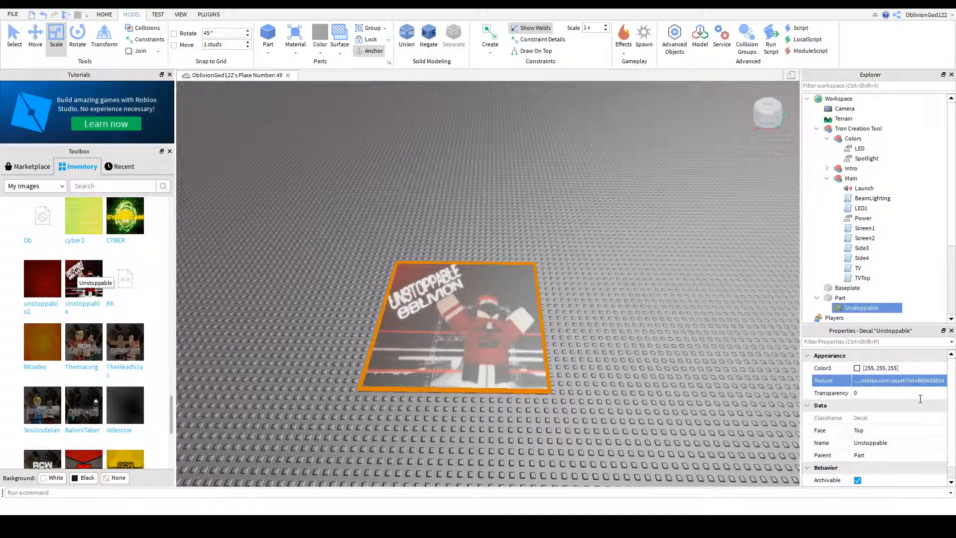
- Replace the decal texture ID in the TV script with 960435824 and close the script
double_click(857, 267)
double_click(497, 103)
text(960435824)
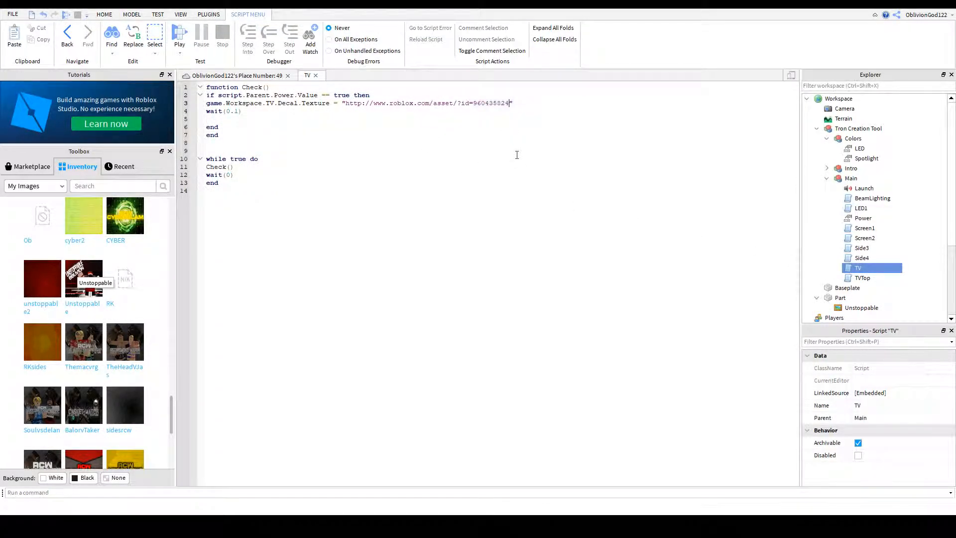
click(315, 75)
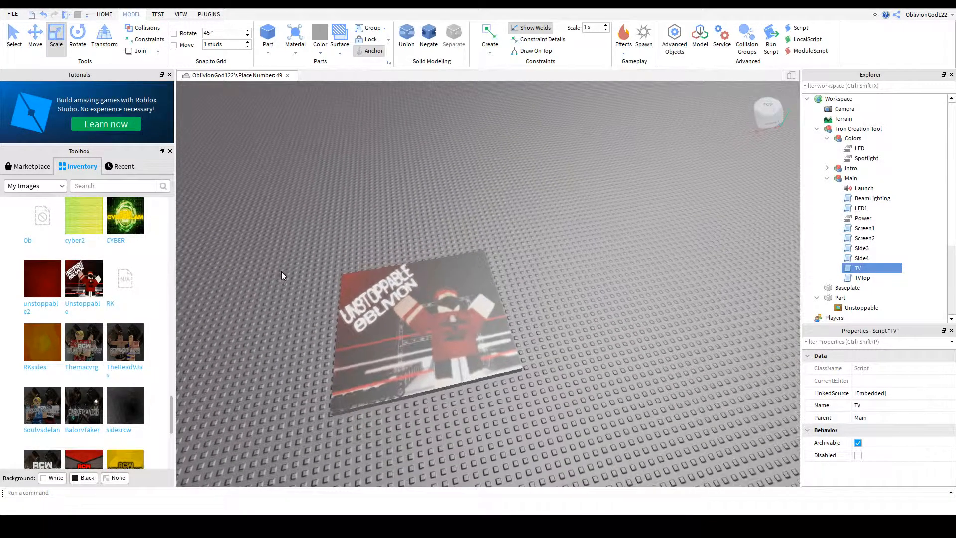
- Reopen the TV script and duplicate its decal texture line and wait(0.1) line below the originals
double_click(863, 268)
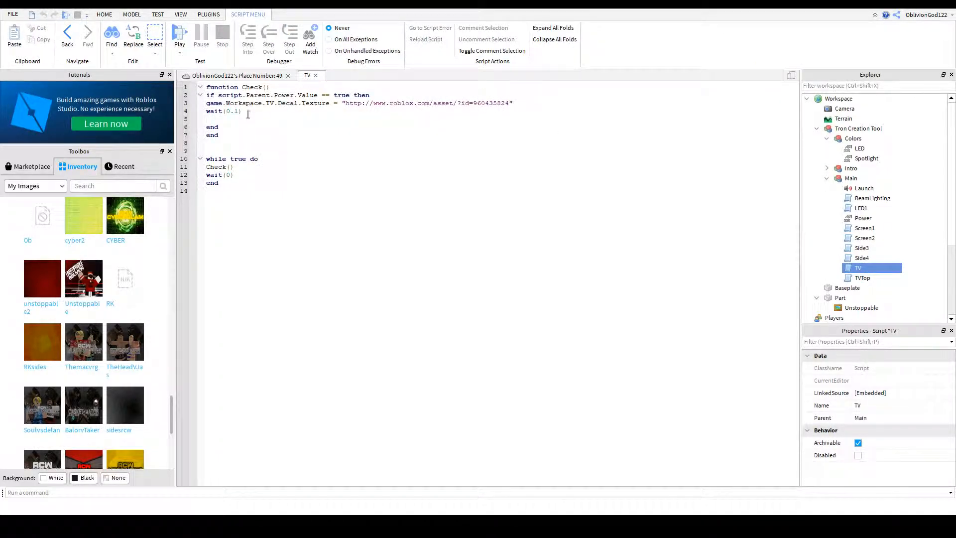
drag(248, 115, 213, 104)
key(ctrl+c)
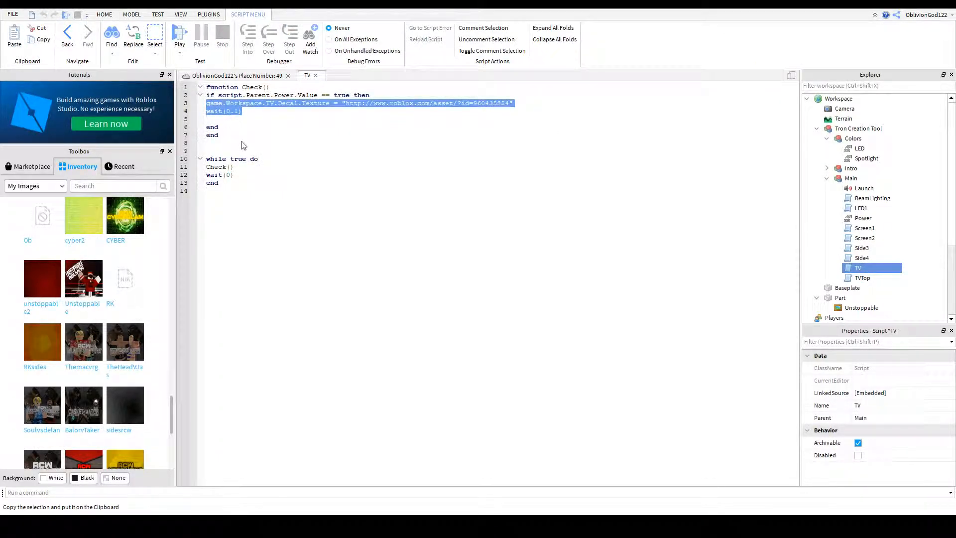
click(252, 110)
key(Return)
key(ctrl+v)
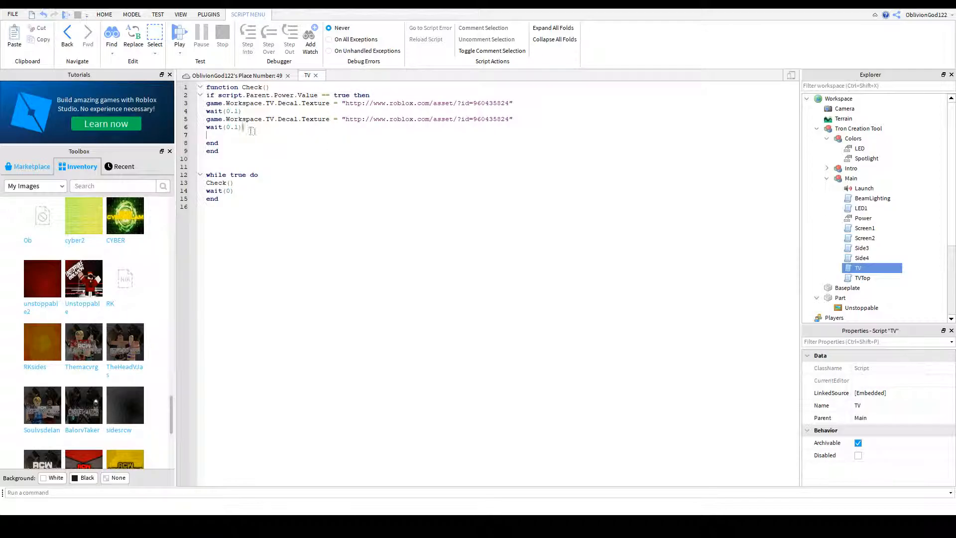
- Remove the duplicated texture and wait lines from the TV script and close it
drag(256, 131, 212, 122)
key(BackSpace)
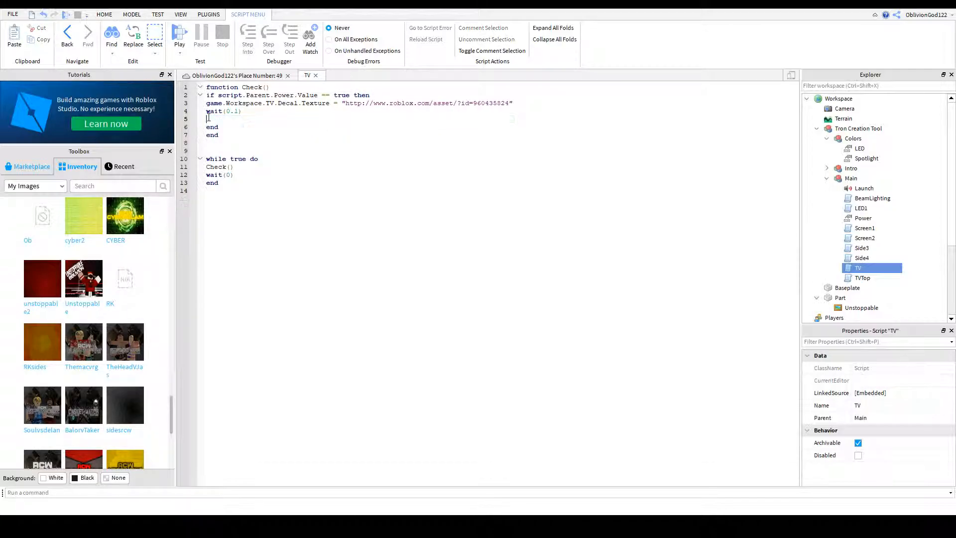
key(BackSpace)
key(Return)
click(316, 76)
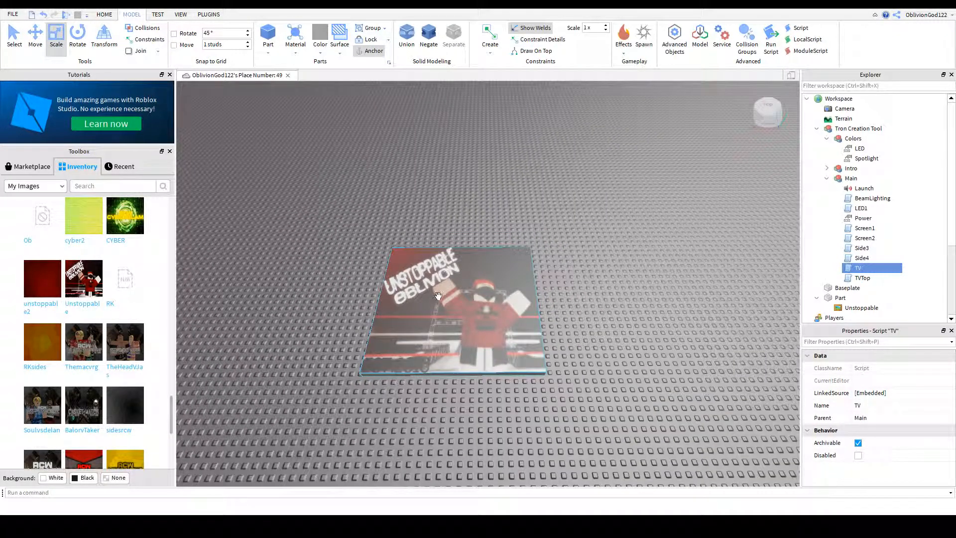
- Delete the Unstoppable decal from the part and apply the unstoppable2 image to its top face
click(438, 296)
key(Delete)
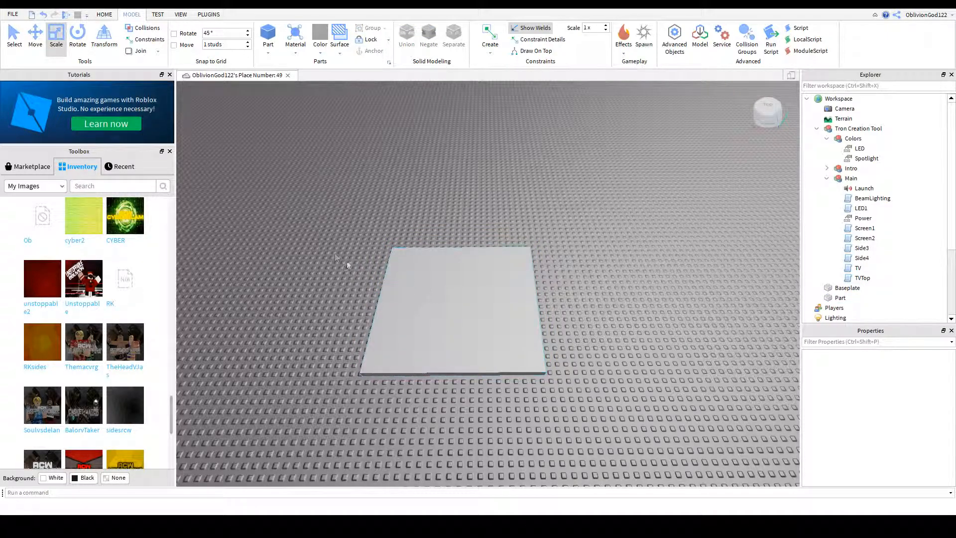
drag(41, 290, 454, 300)
- Copy the unstoppable2 decal's texture ID 960439611 into the TVTop script's decal texture line and close the script
click(515, 339)
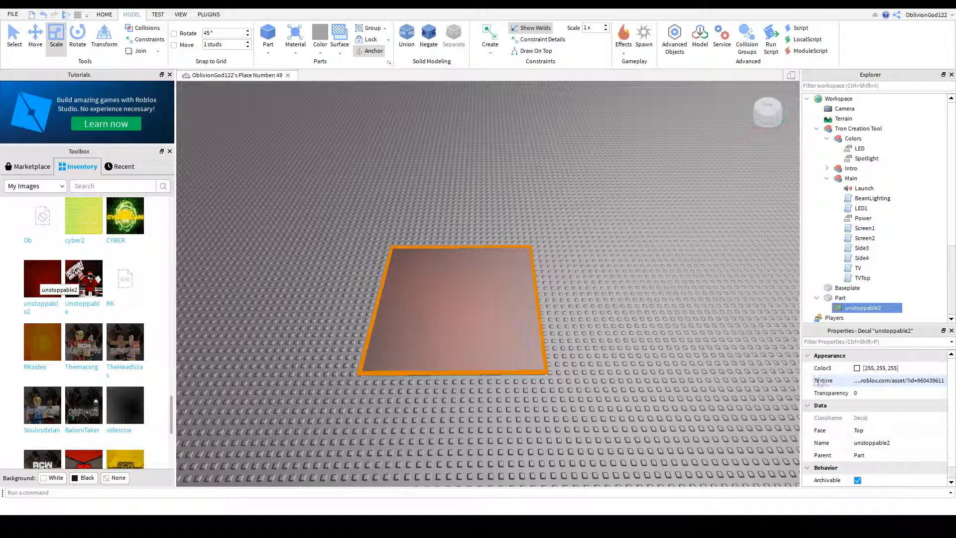
click(926, 383)
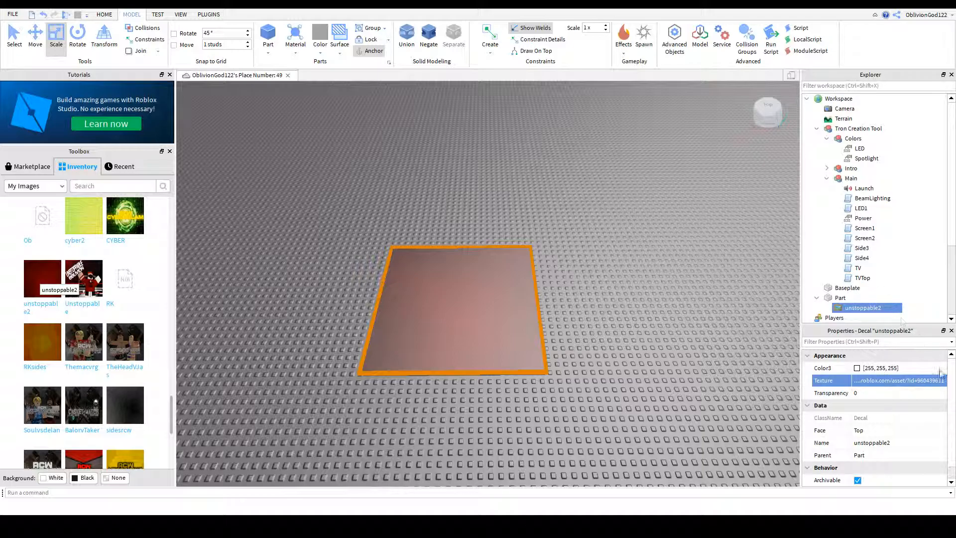
double_click(866, 280)
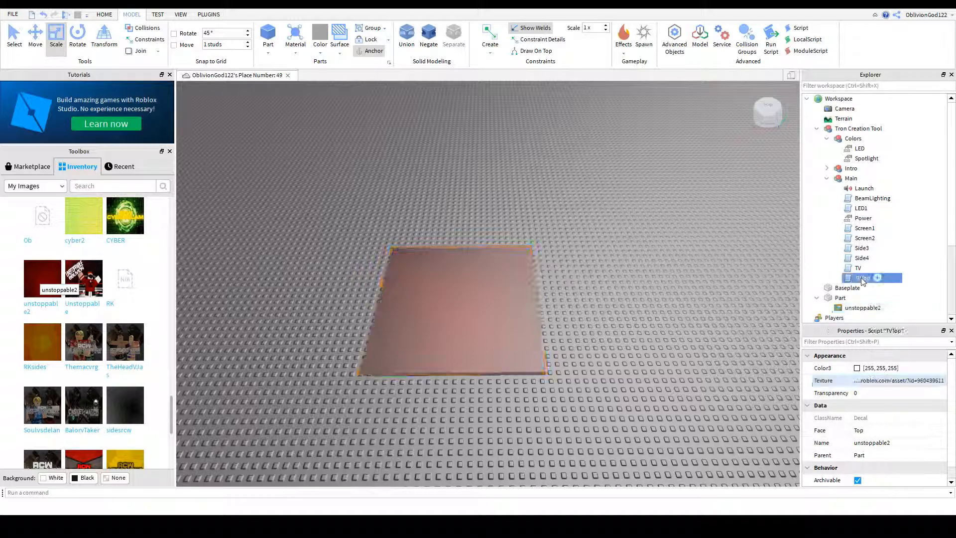
double_click(508, 103)
key(ctrl+v)
click(325, 76)
- Replace the decal texture ID with 960439611 in the Side4 and Side3 scripts, closing each script
double_click(864, 259)
double_click(507, 103)
key(ctrl+v)
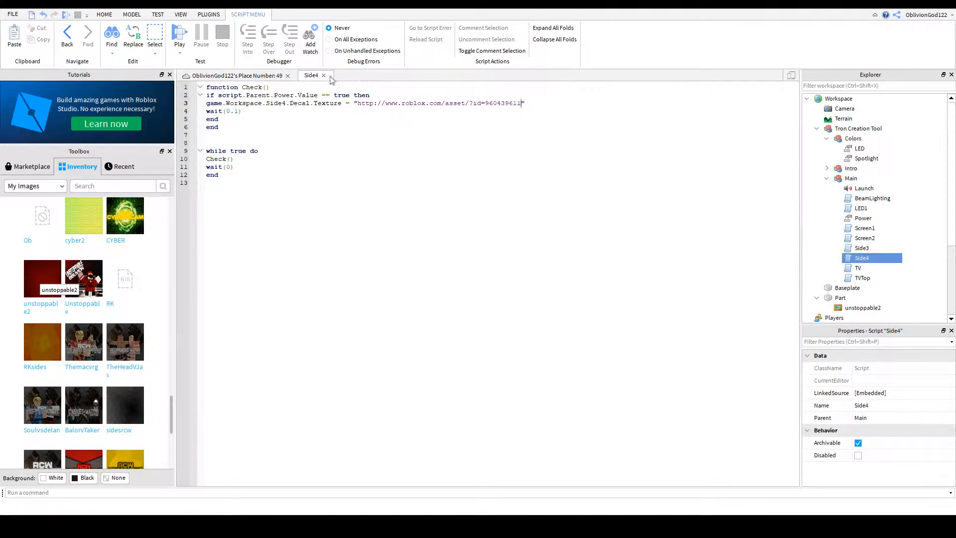
click(323, 76)
double_click(862, 248)
double_click(507, 103)
key(ctrl+v)
click(324, 76)
- Replace the decal texture ID with 960439611 in the Screen2 and Screen1 scripts, closing each script
double_click(864, 238)
click(329, 75)
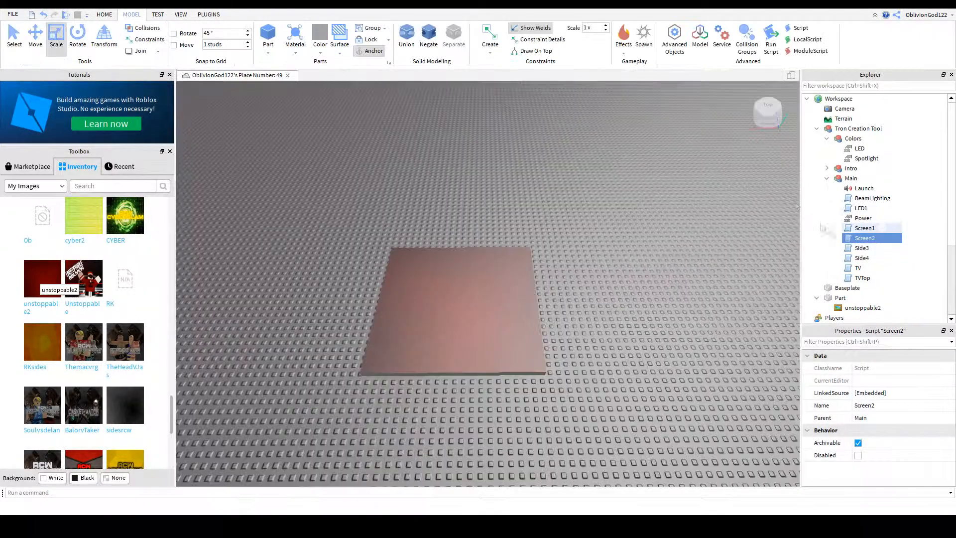
double_click(865, 228)
double_click(507, 103)
key(ctrl+v)
click(330, 75)
- Set the texture ID in the LED1 script to 960439611 and close the script
double_click(861, 208)
double_click(498, 103)
text(960439611)
click(322, 75)
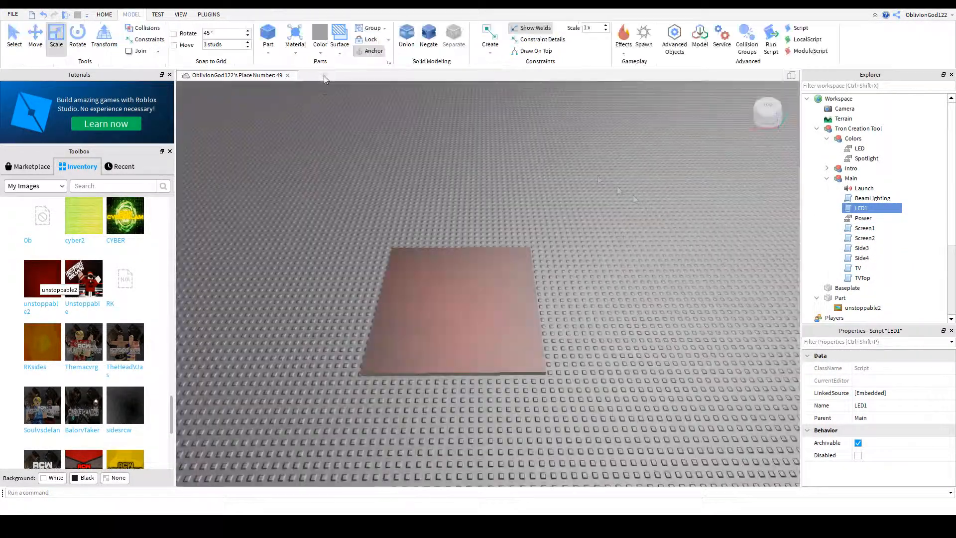
- Collapse the Main and Colors groups and rename the Tron Creation Tool model to Unstoppable
click(827, 178)
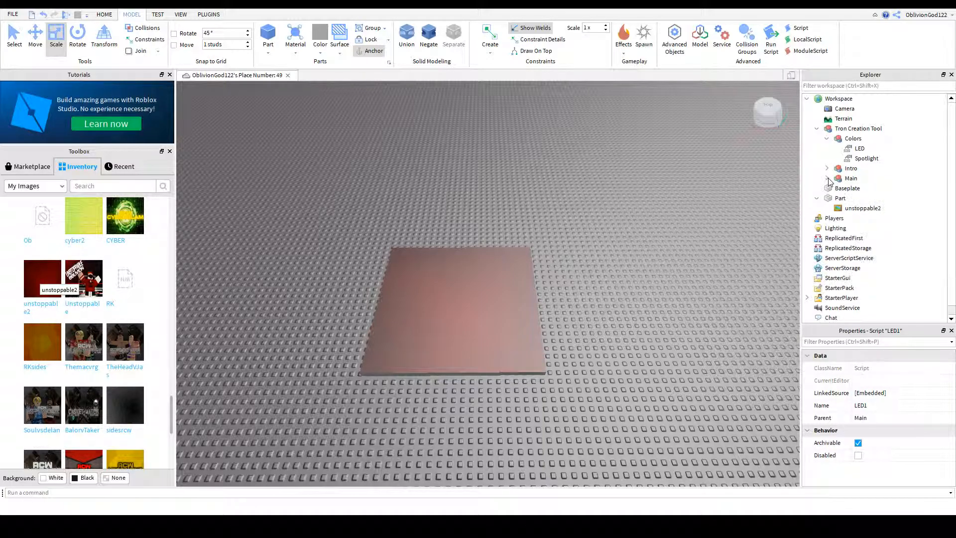
click(826, 140)
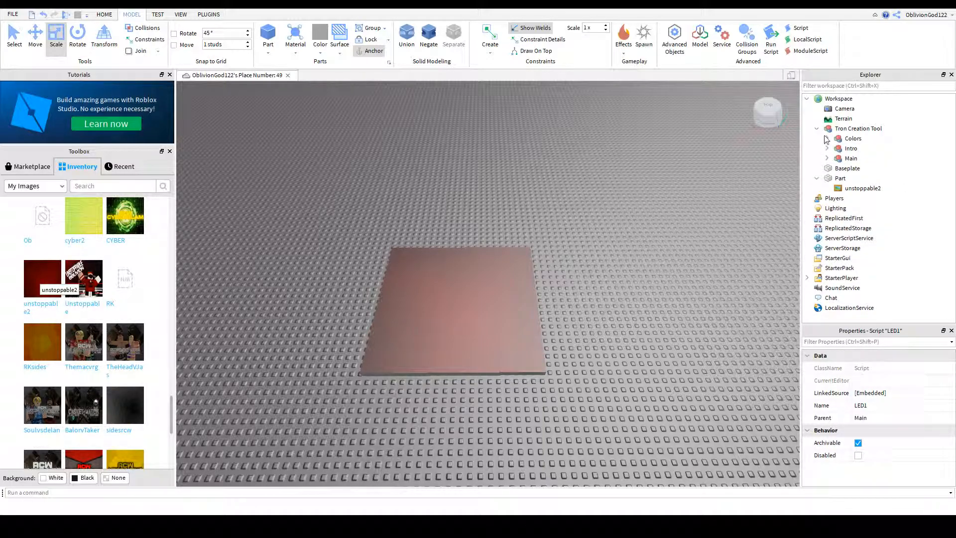
click(854, 129)
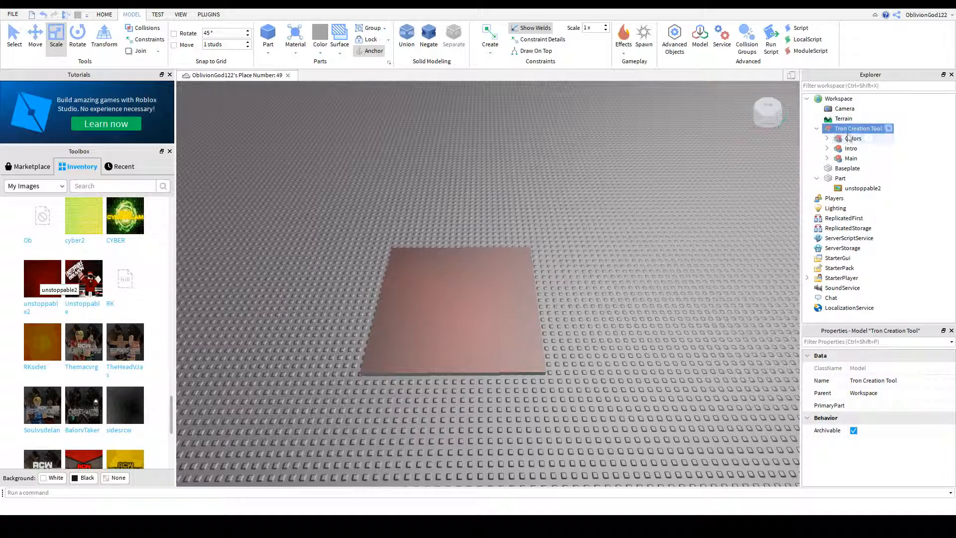
click(895, 381)
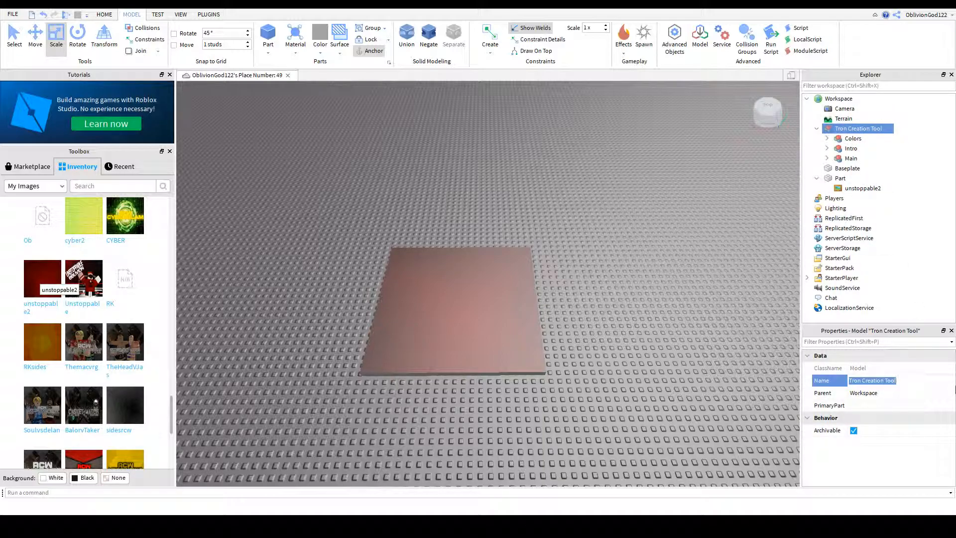
key(BackSpace)
text(Unstoppabl)
text(e)
key(Return)
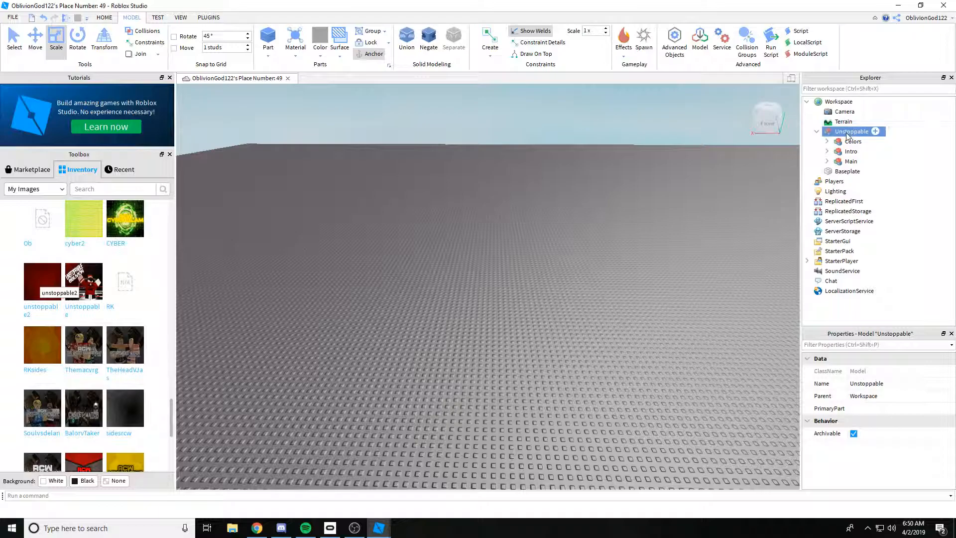
- Save the Unstoppable model to Roblox as a new model named Unstoppable
right_click(874, 131)
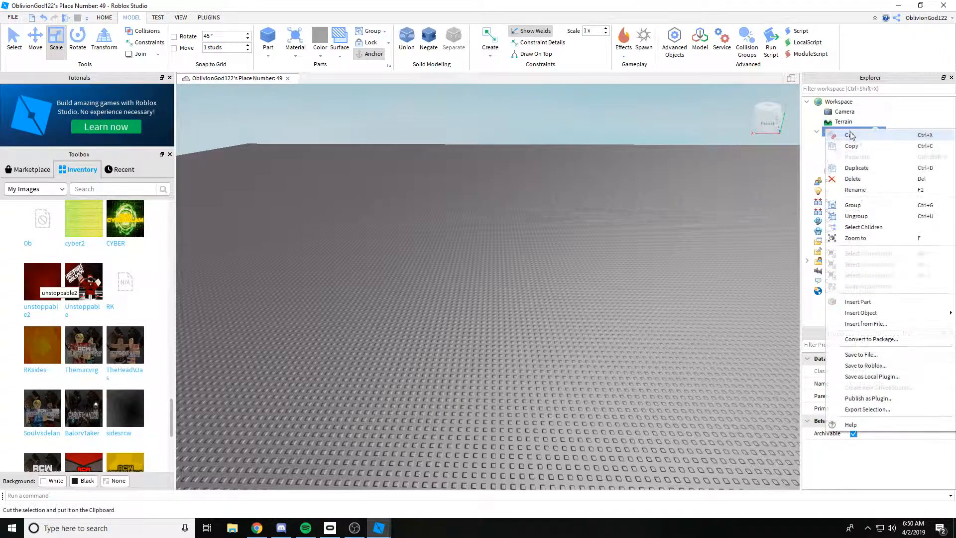
click(864, 366)
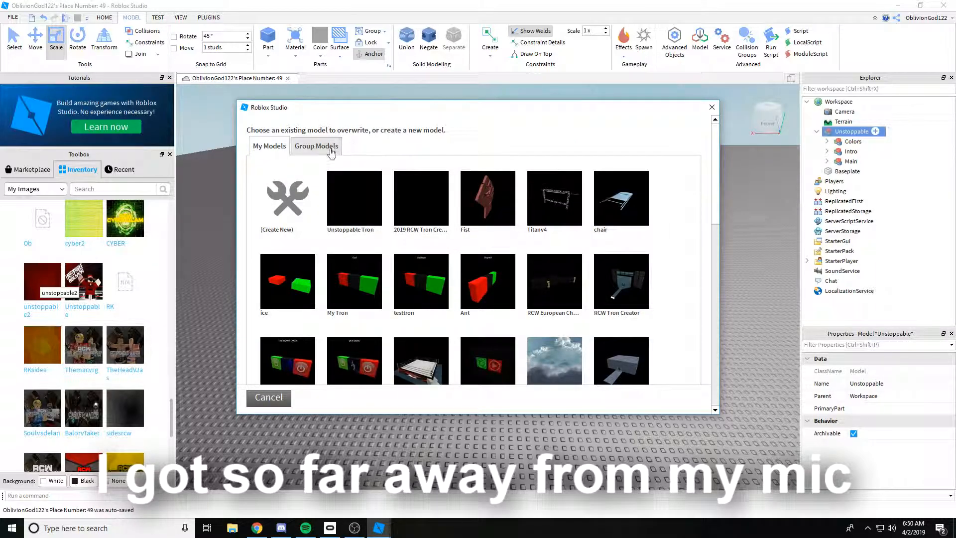
click(305, 205)
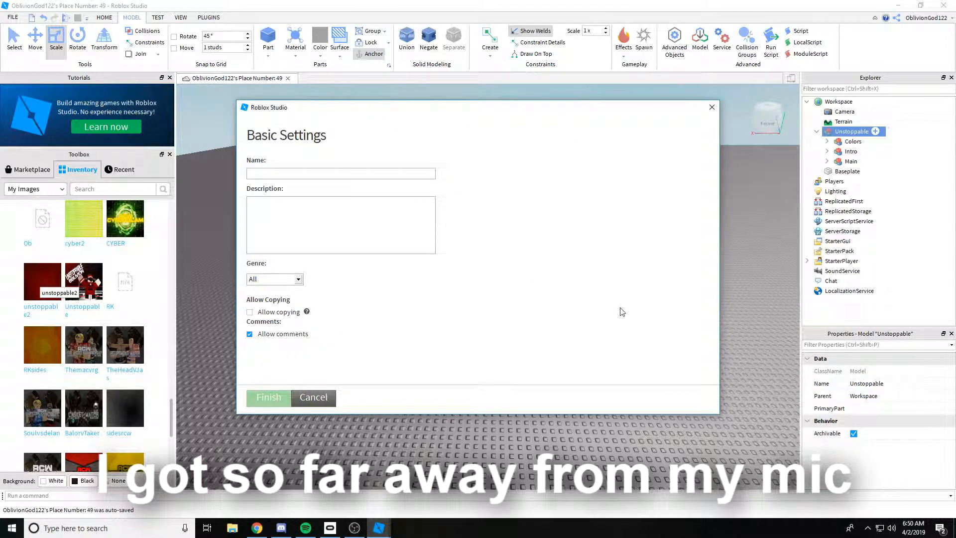
text(Unstoppable)
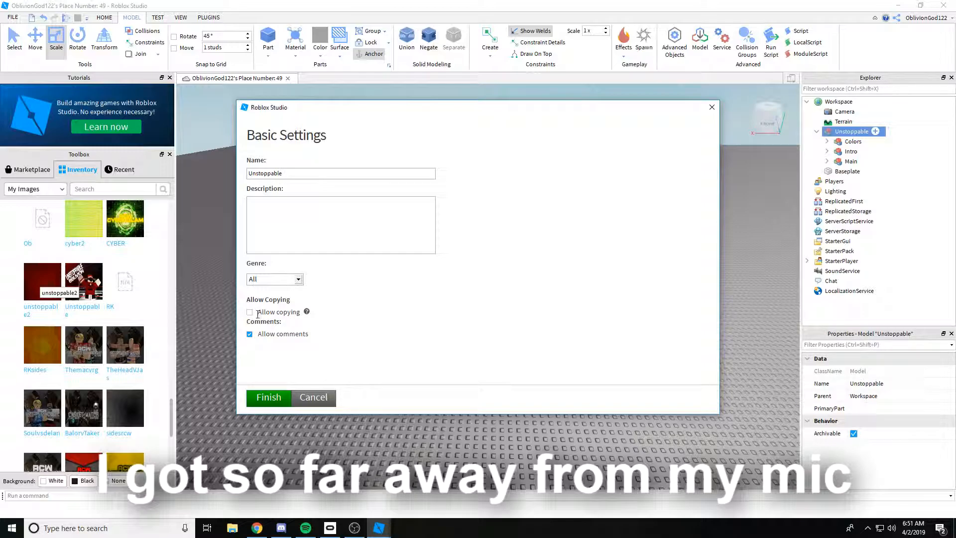
click(275, 401)
- Upload the model over the existing Unstoppable Tron entry and copy its share link
click(337, 205)
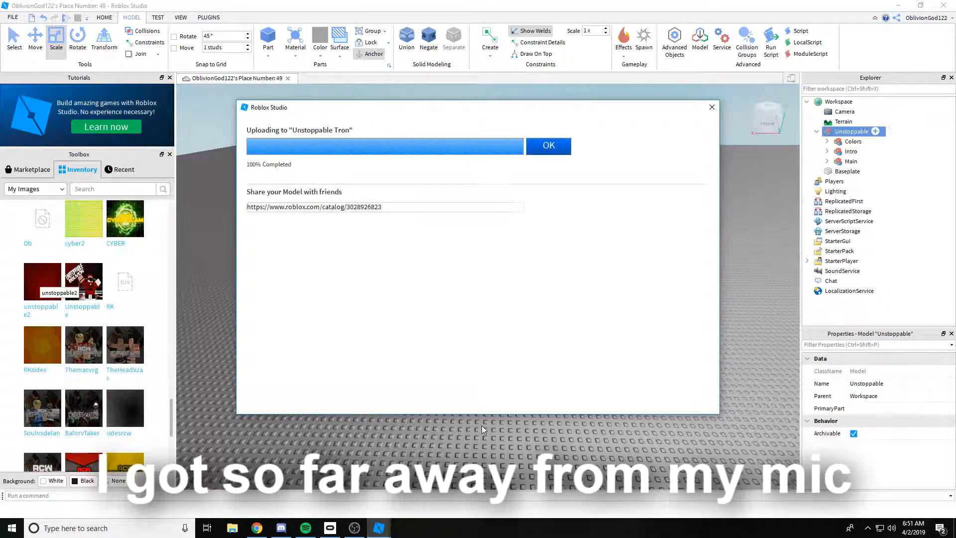
drag(390, 207, 246, 209)
right_click(285, 214)
click(308, 227)
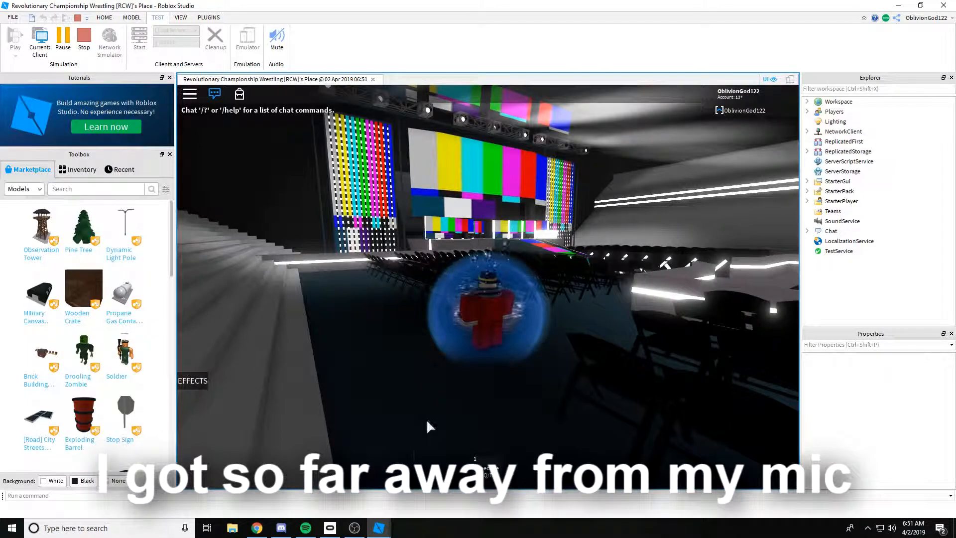
- In the Revolutionary Championship Wrestling playtest, overlook the arena and run the Unstoppable intro from the effects options
mouse_move(354, 527)
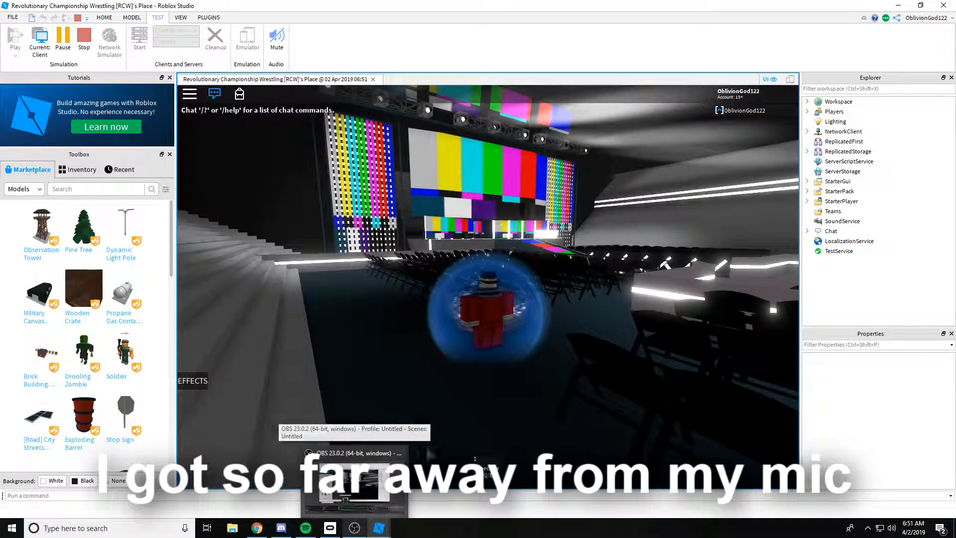
key(w)
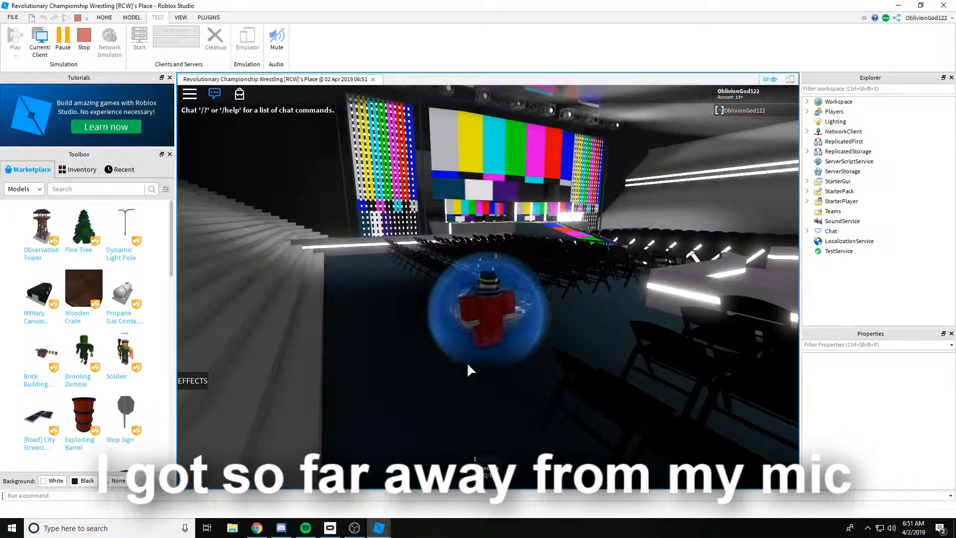
scroll(459, 151, down, 5)
right_drag(459, 150, 458, 148)
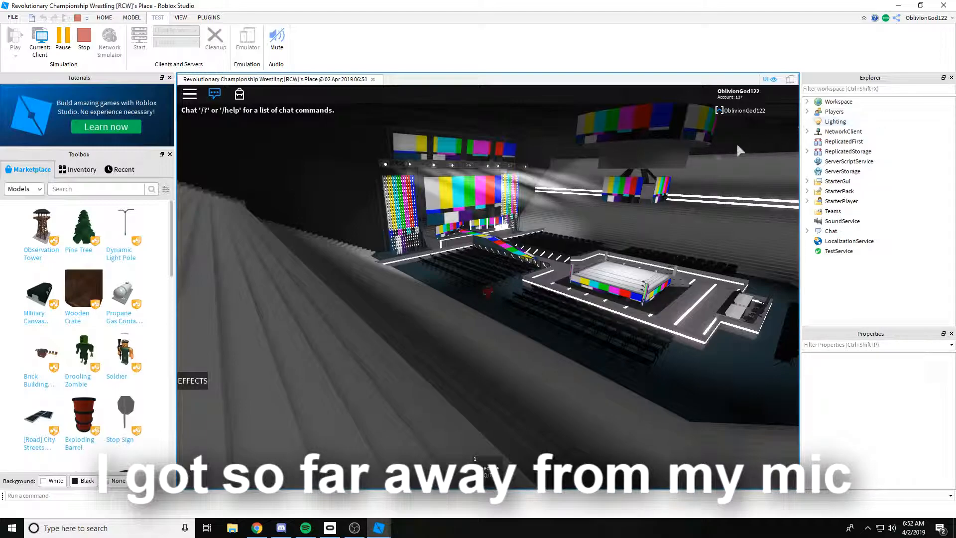
click(195, 382)
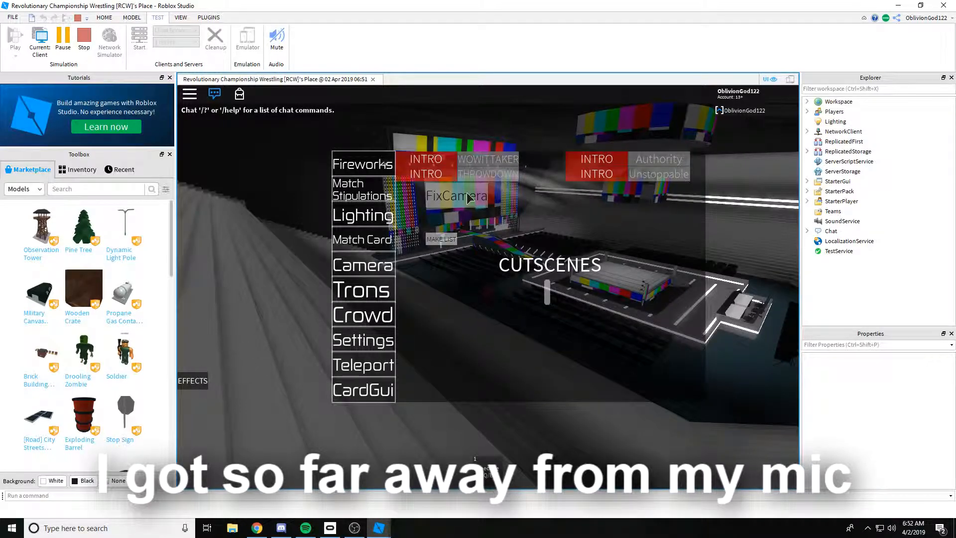
click(389, 202)
click(383, 204)
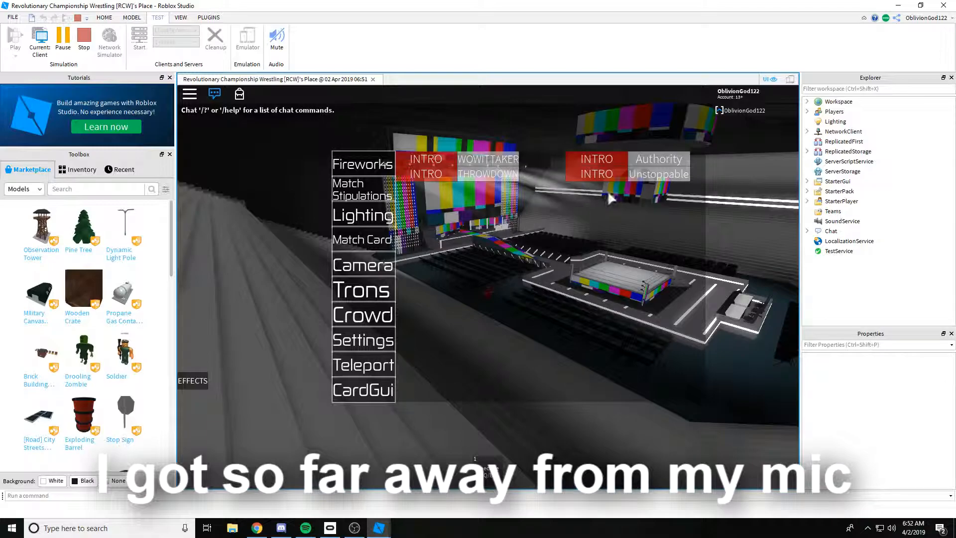
click(578, 174)
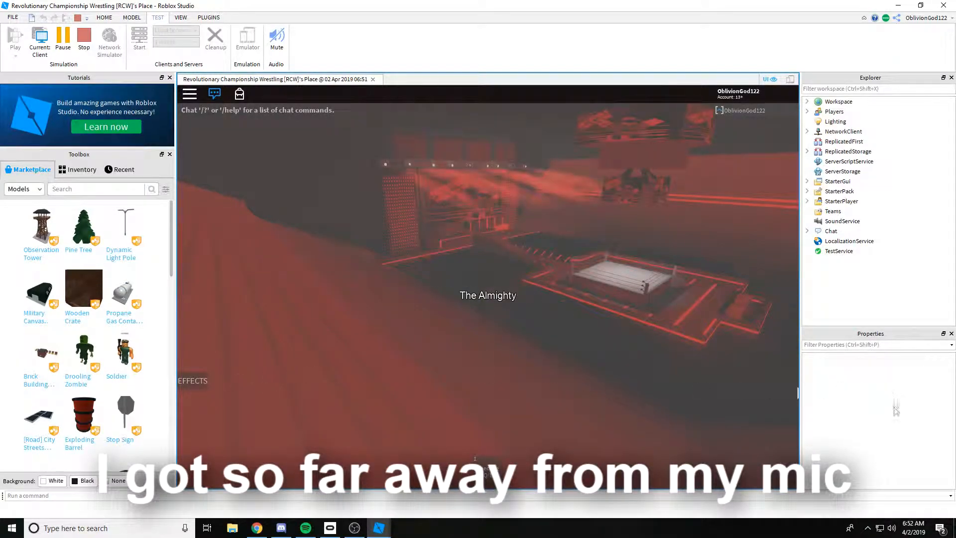
- Switch back to the place containing the Unstoppable model and dismiss the model upload dialog
click(479, 532)
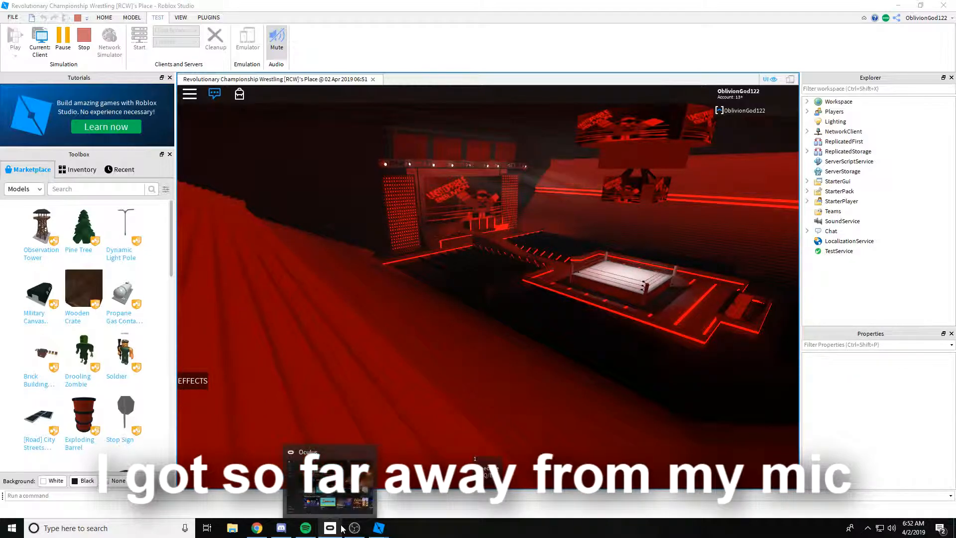
mouse_move(379, 528)
click(344, 497)
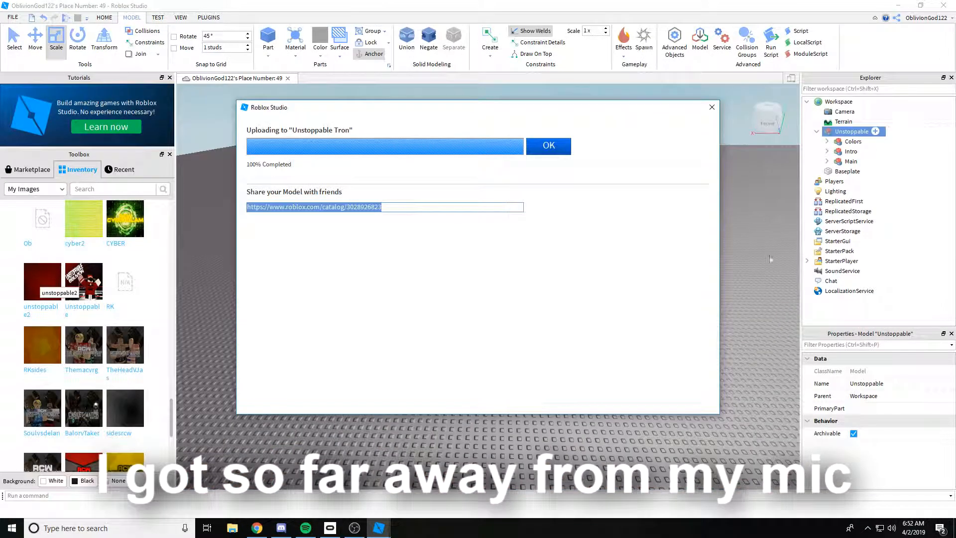
click(712, 108)
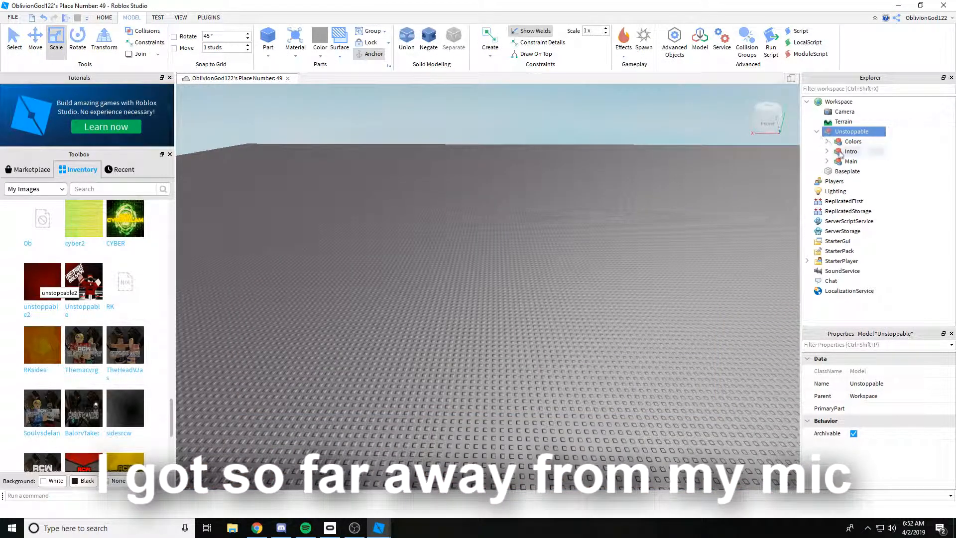
- Inspect the BeamLighting script in the Main group, close it, and return to the arena playtest window
click(827, 161)
double_click(847, 181)
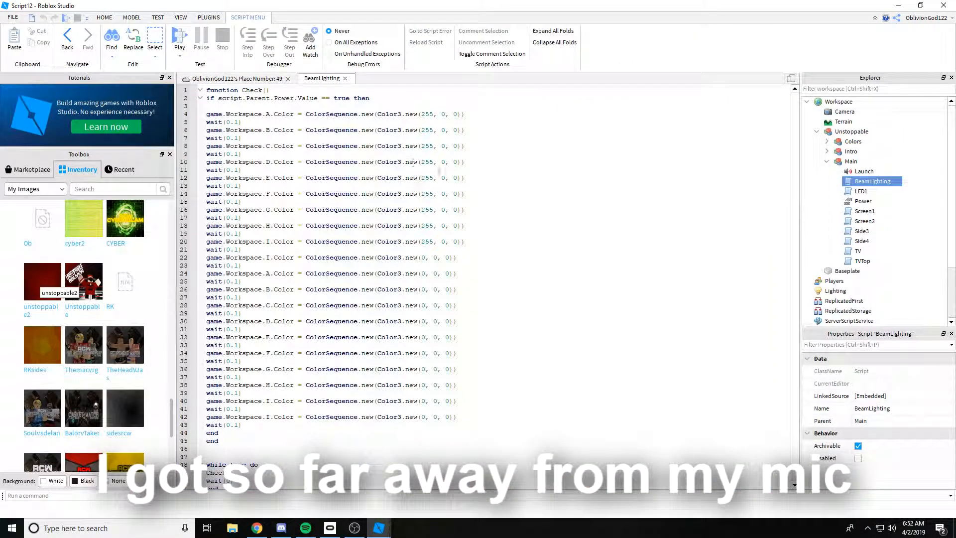
click(346, 80)
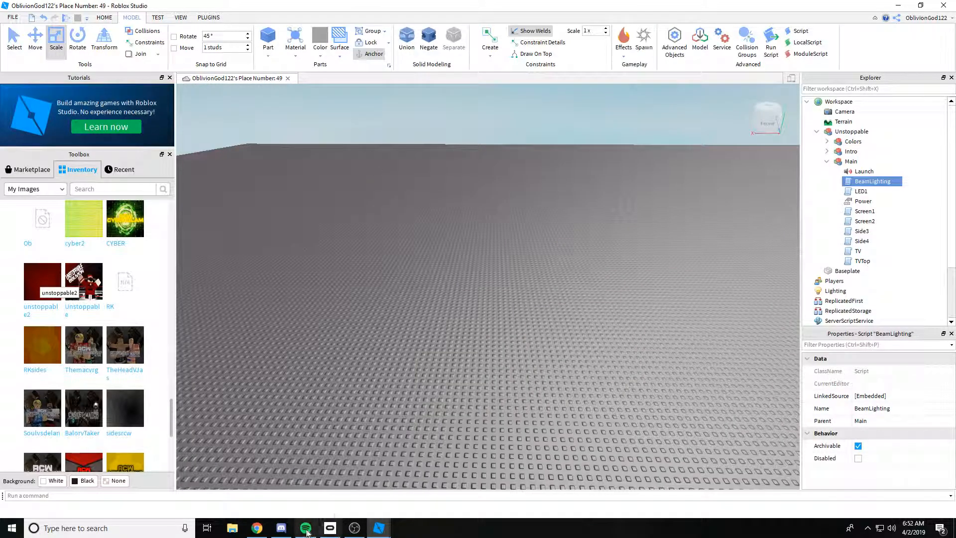
mouse_move(386, 530)
click(434, 478)
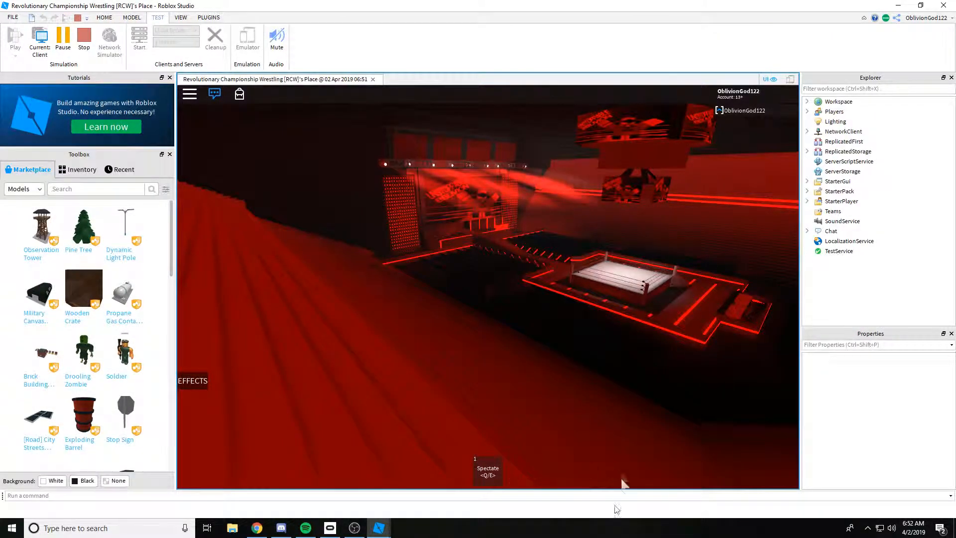